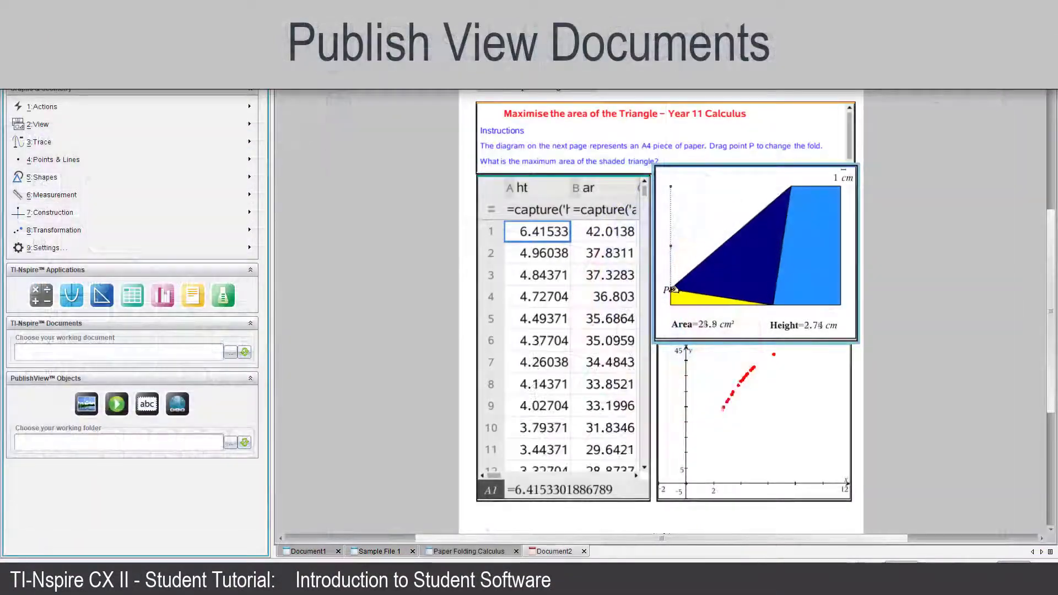
Drag point P in the fold demo, then move the coloured disks between pegs
{"action": "left_click_drag", "start_coordinate": [673, 290], "coordinate": [667, 258]}
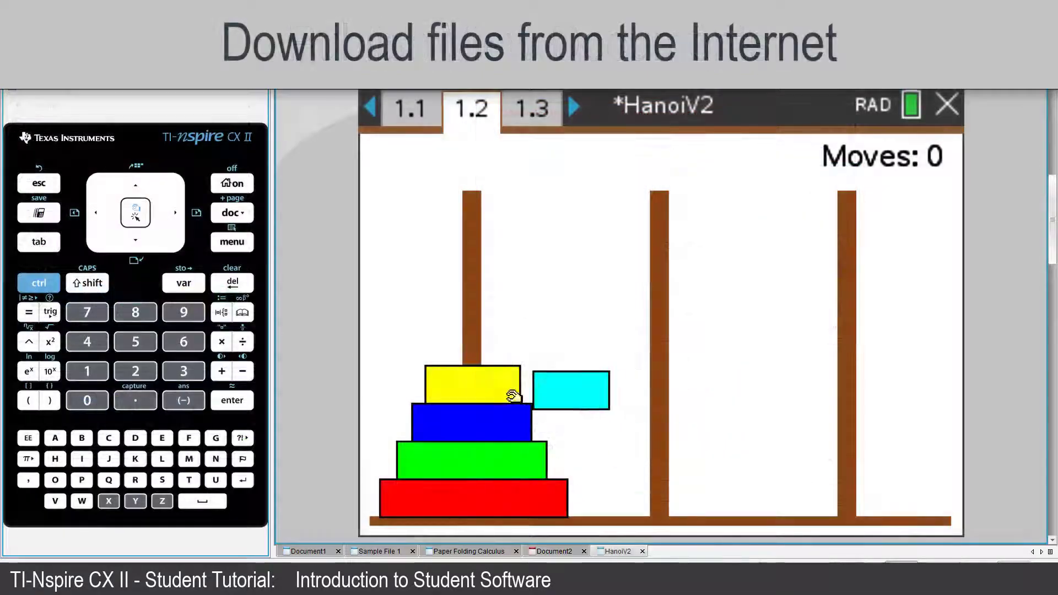
{"action": "mouse_move", "coordinate": [512, 396]}
{"action": "left_mouse_down"}
{"action": "mouse_move", "coordinate": [659, 484]}
{"action": "mouse_move", "coordinate": [713, 454]}
{"action": "mouse_move", "coordinate": [846, 484]}
{"action": "left_mouse_up"}
{"action": "left_click_drag", "start_coordinate": [679, 493], "coordinate": [847, 458]}
{"action": "left_click_drag", "start_coordinate": [471, 421], "coordinate": [689, 491]}
{"action": "left_click_drag", "start_coordinate": [847, 460], "coordinate": [466, 428]}
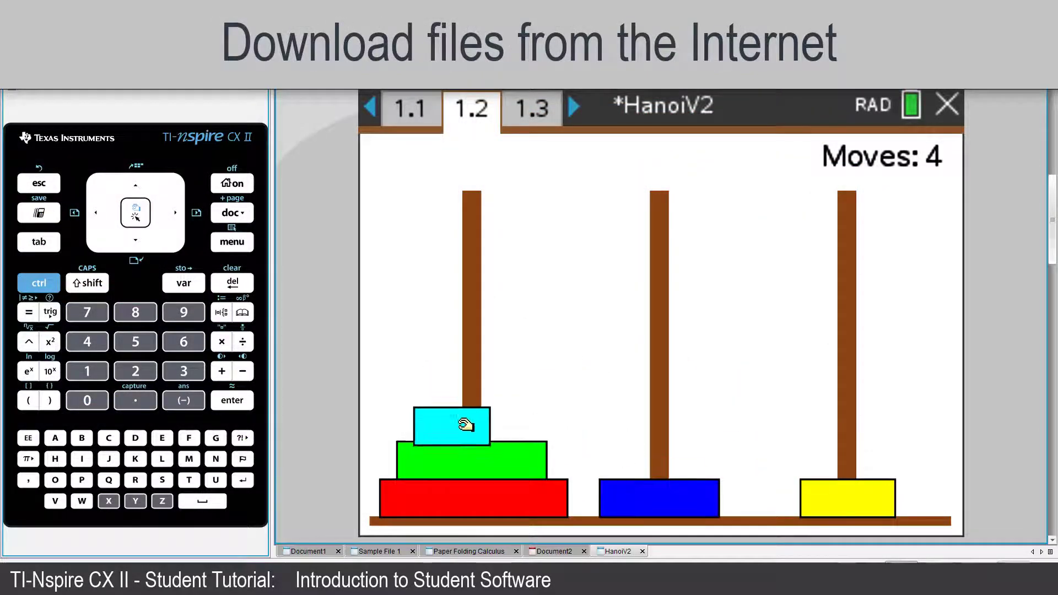
{"action": "left_click_drag", "start_coordinate": [847, 498], "coordinate": [685, 457]}
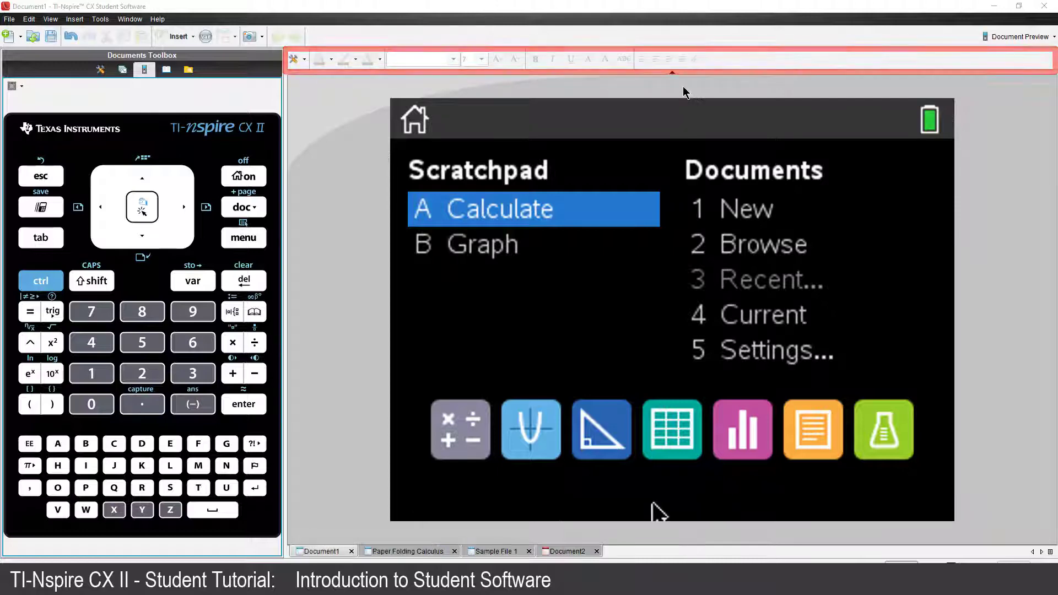
Collapse the formatting toolbar, show Document Tools, and start a new document with a Calculator page
{"action": "left_click", "coordinate": [672, 73]}
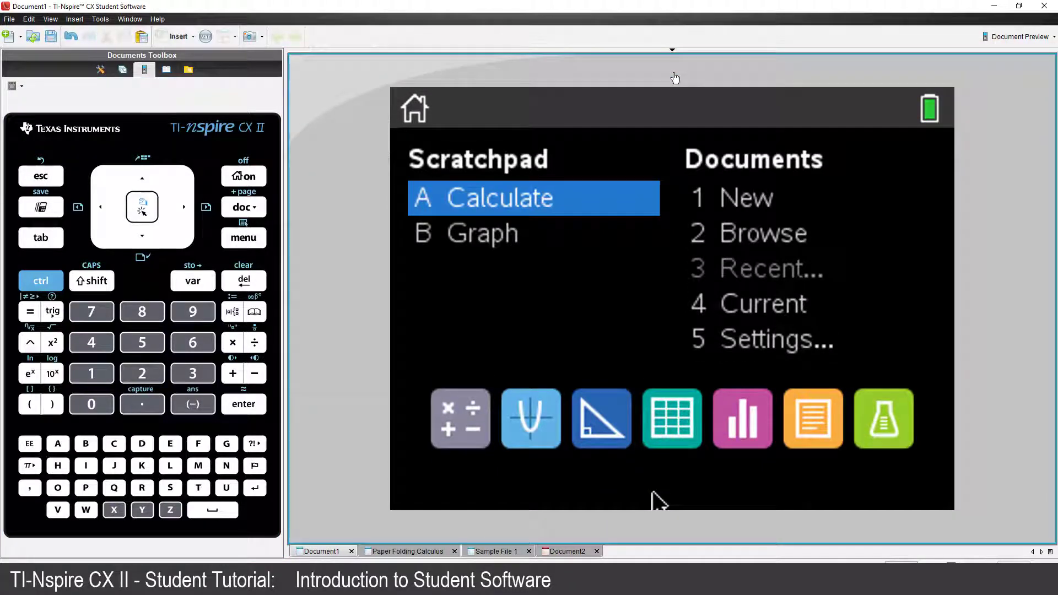
{"action": "left_click", "coordinate": [98, 73]}
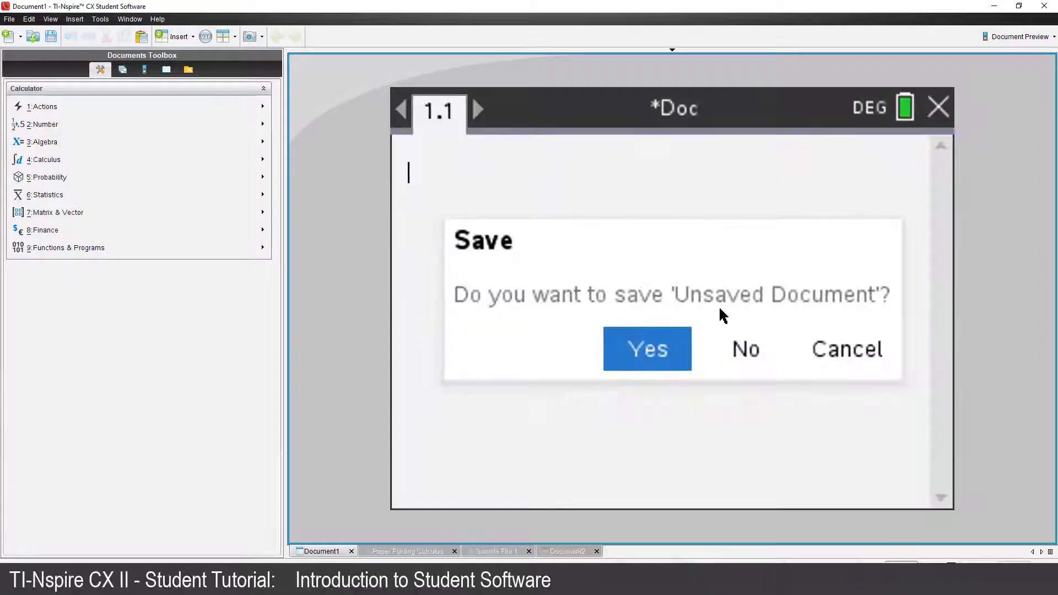
{"action": "left_click", "coordinate": [747, 350]}
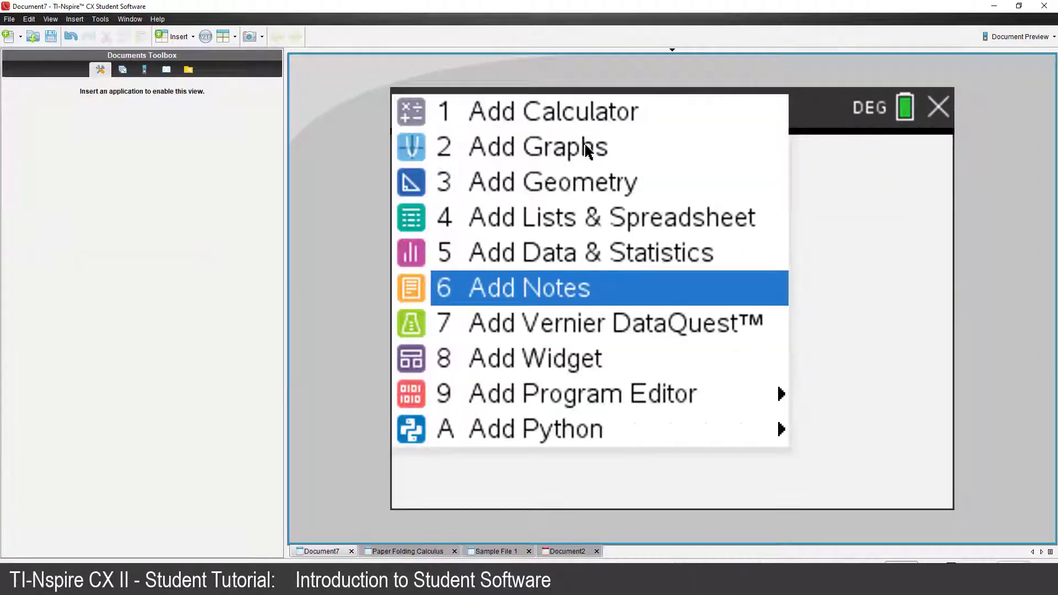
{"action": "left_click", "coordinate": [572, 116]}
{"action": "mouse_move", "coordinate": [46, 160]}
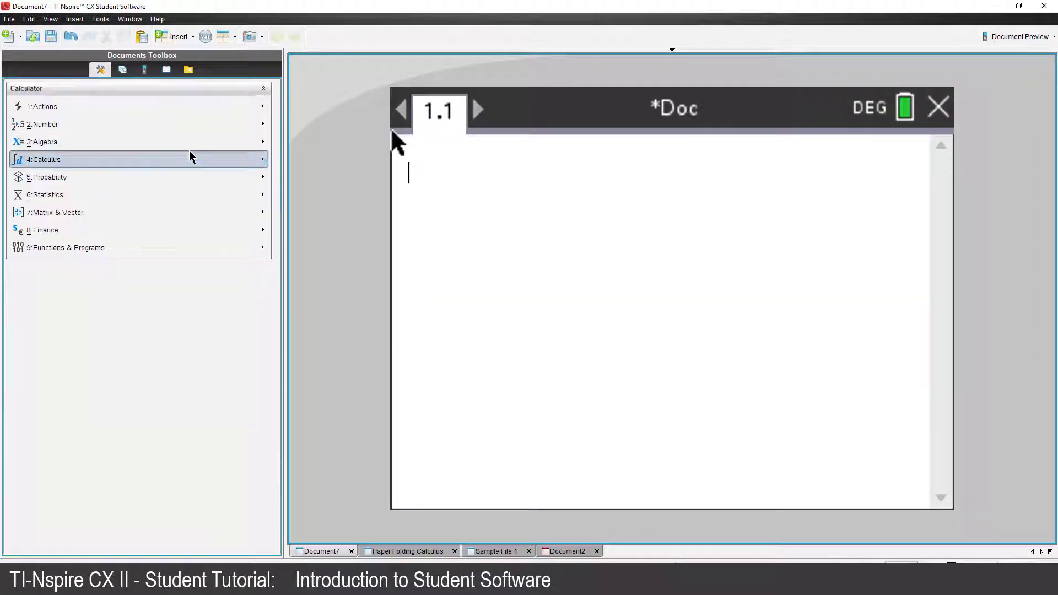
{"action": "left_click", "coordinate": [448, 160]}
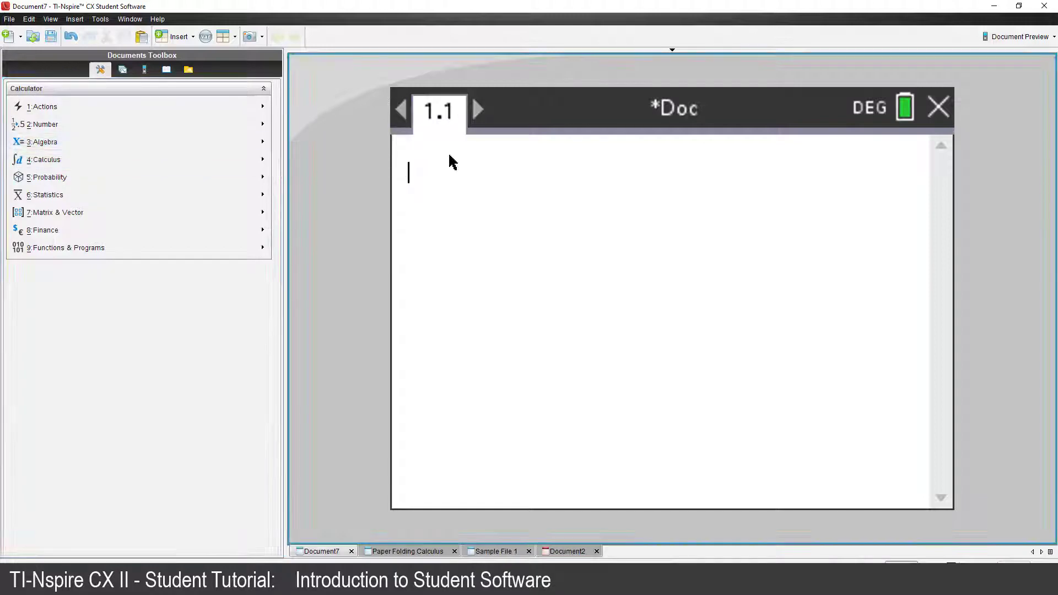
Insert a Graphs page 1.2 and glance at its graph commands
{"action": "key", "text": "ctrl+i"}
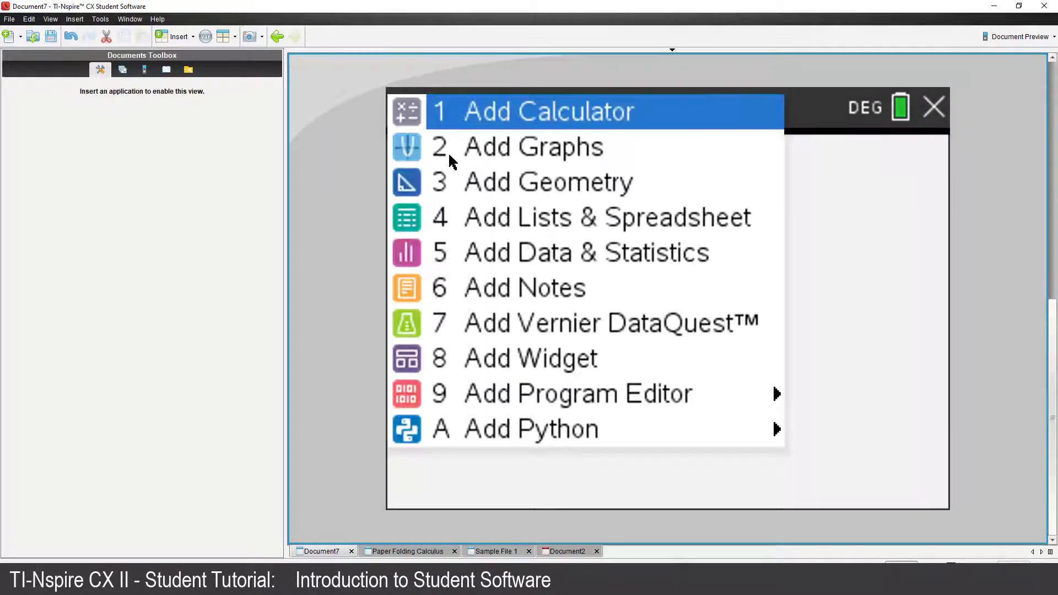
{"action": "left_click", "coordinate": [463, 145]}
{"action": "left_click", "coordinate": [138, 192]}
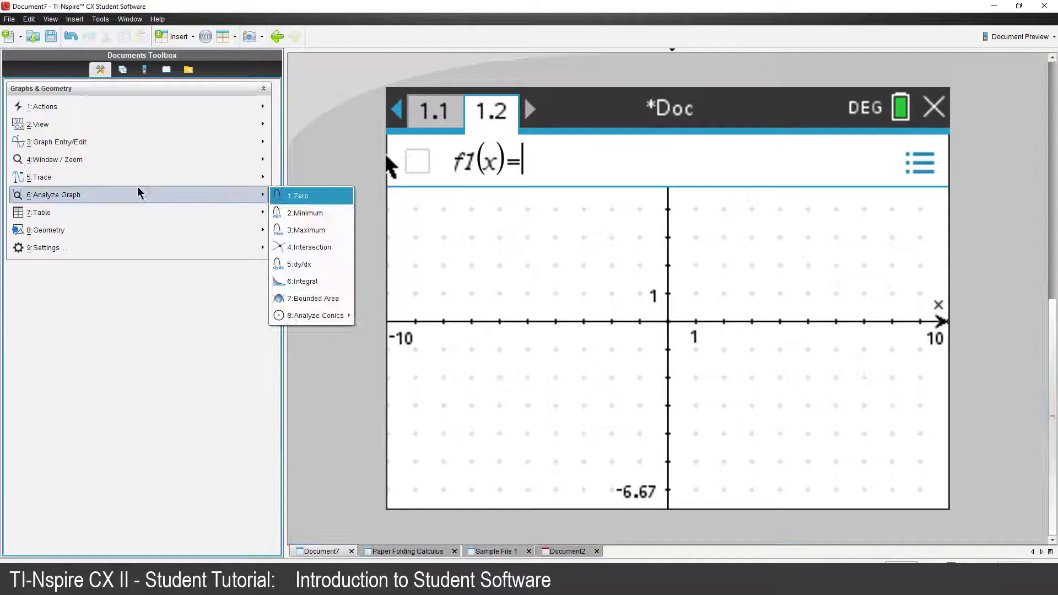
{"action": "left_click", "coordinate": [129, 144]}
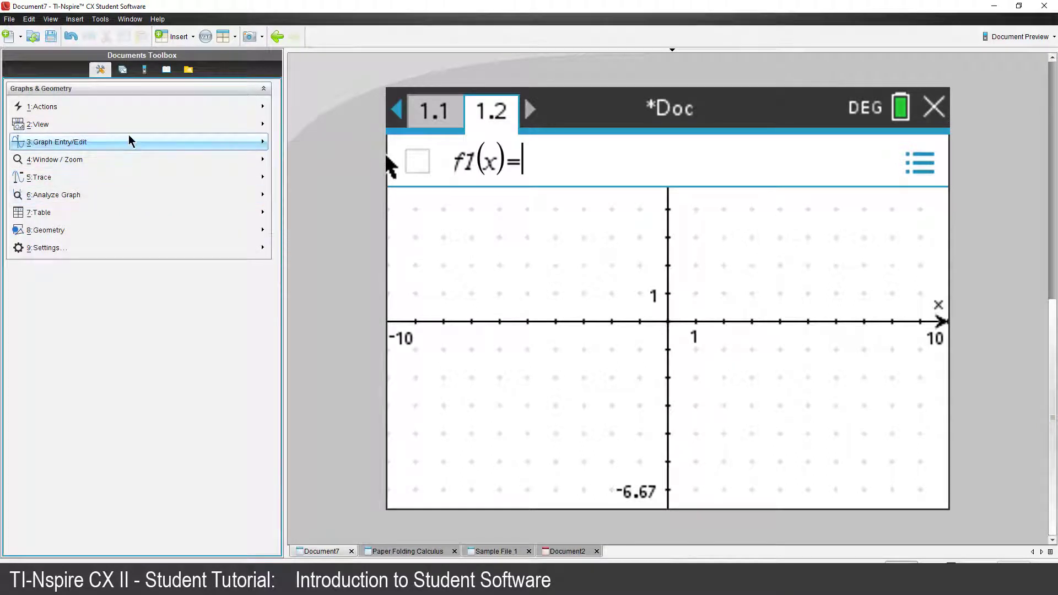
In the Page Sorter, review Paper Folding Calculus pages and move the area graph after the calculator page
{"action": "left_click", "coordinate": [123, 69]}
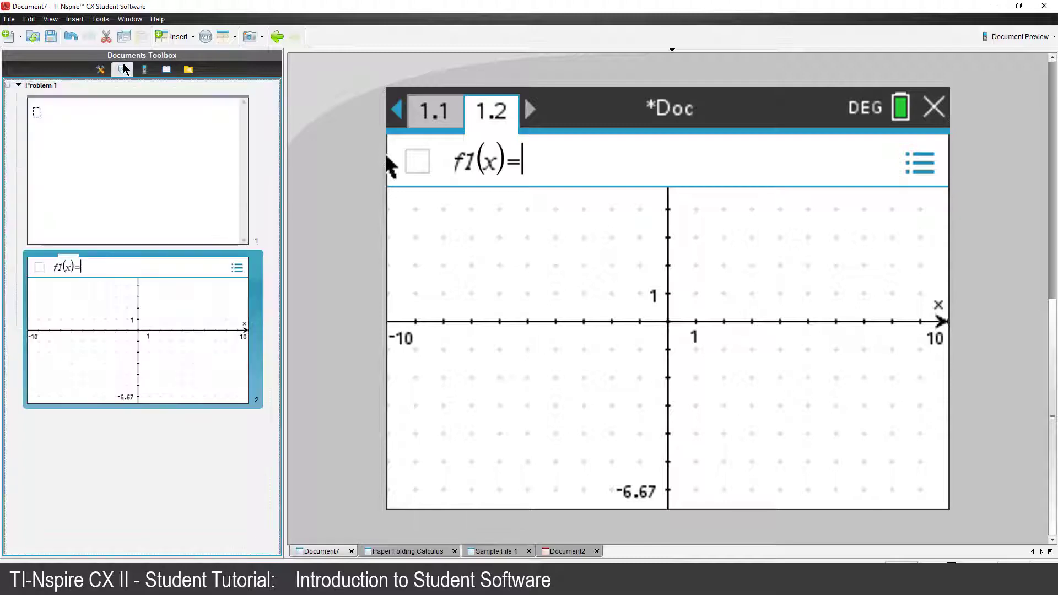
{"action": "left_click", "coordinate": [405, 550]}
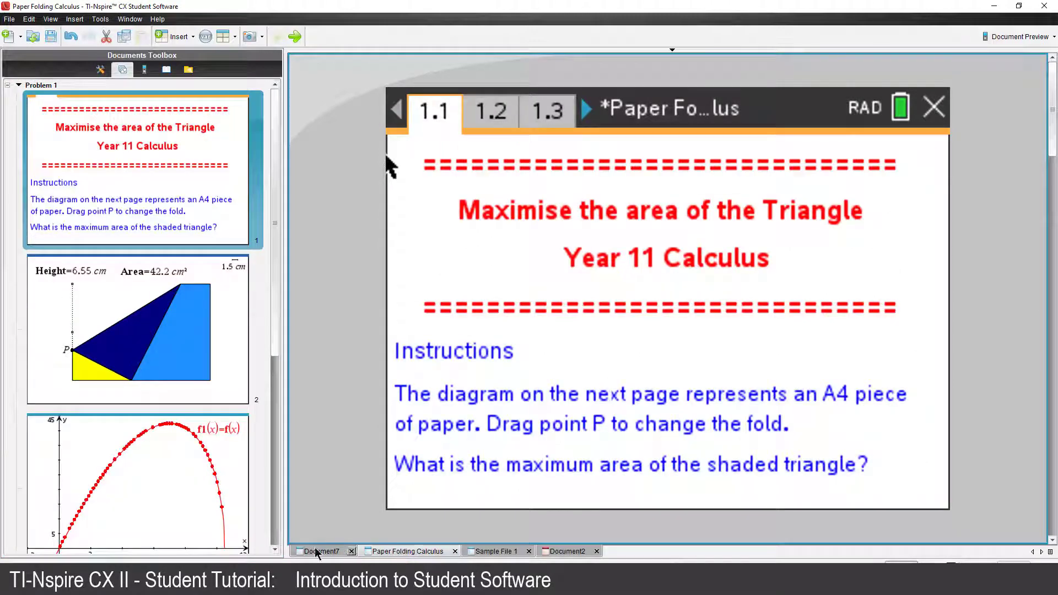
{"action": "left_click", "coordinate": [163, 346]}
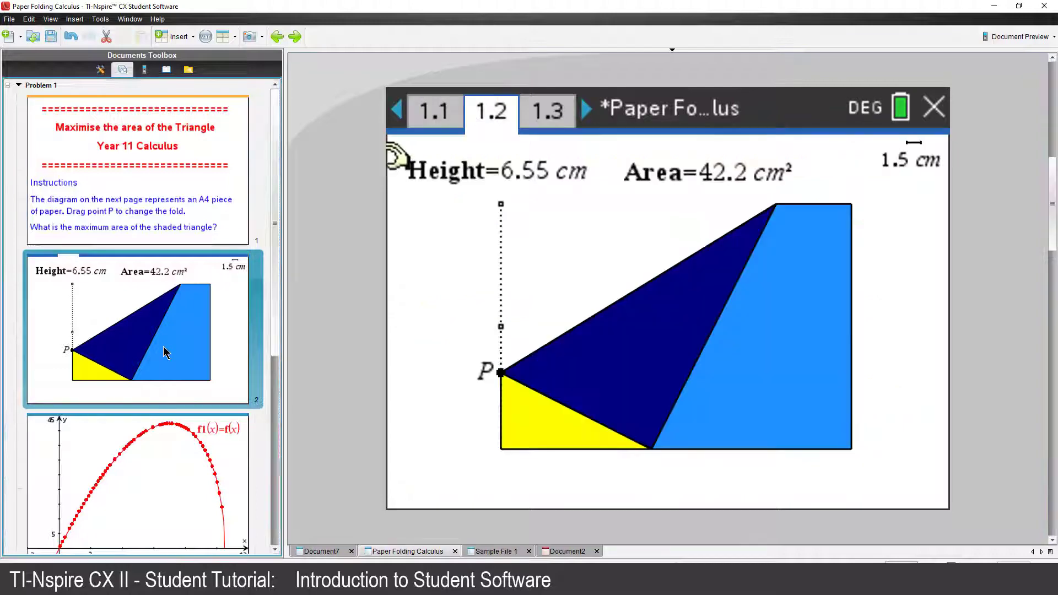
{"action": "left_click", "coordinate": [156, 449]}
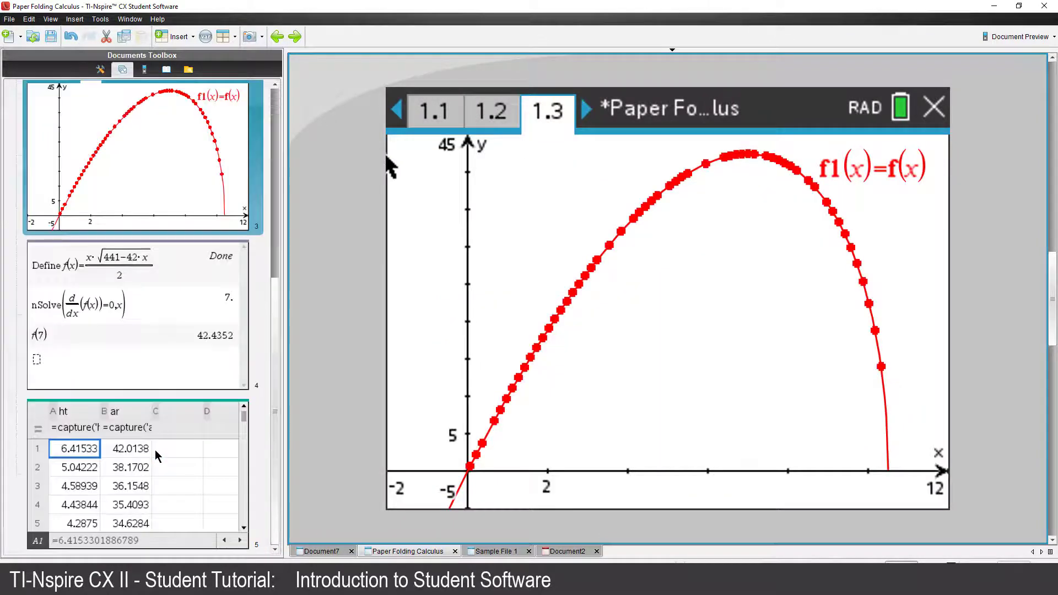
{"action": "left_click", "coordinate": [148, 360]}
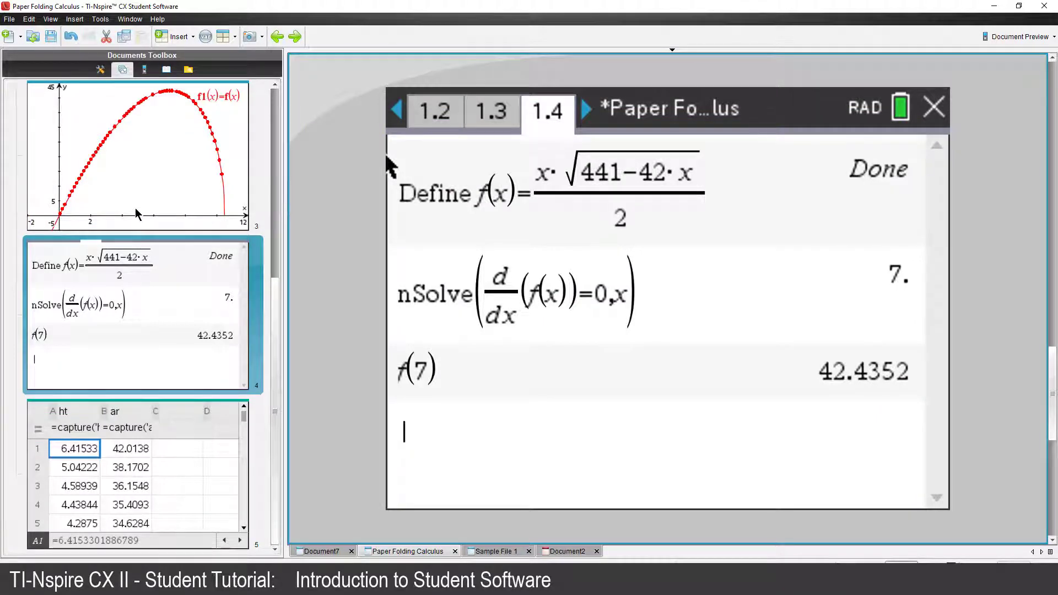
{"action": "left_click_drag", "start_coordinate": [136, 212], "coordinate": [120, 393]}
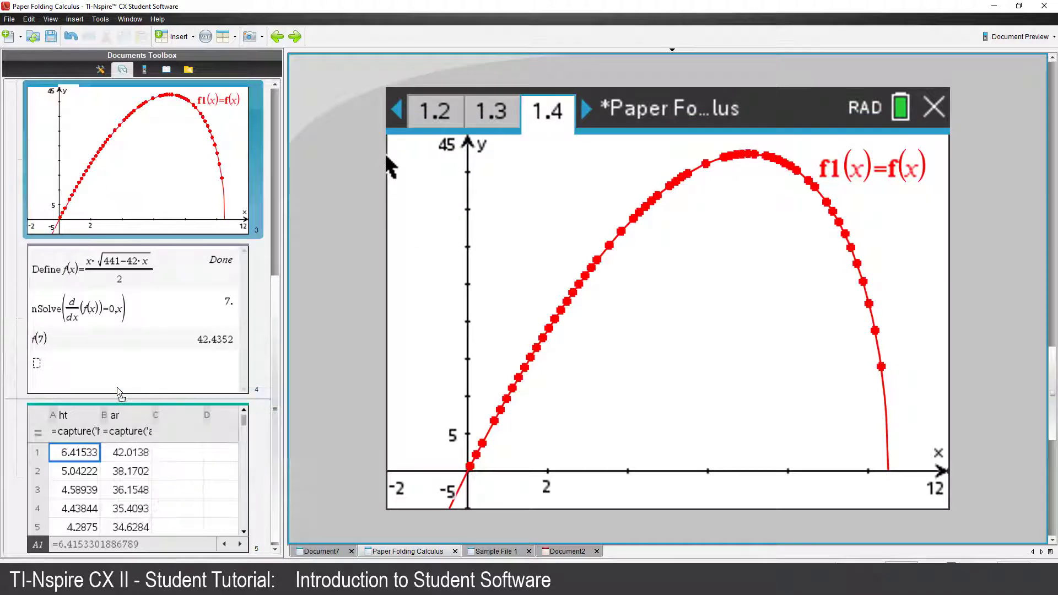
{"action": "scroll", "coordinate": [119, 393], "scroll_direction": "up", "scroll_amount": 5}
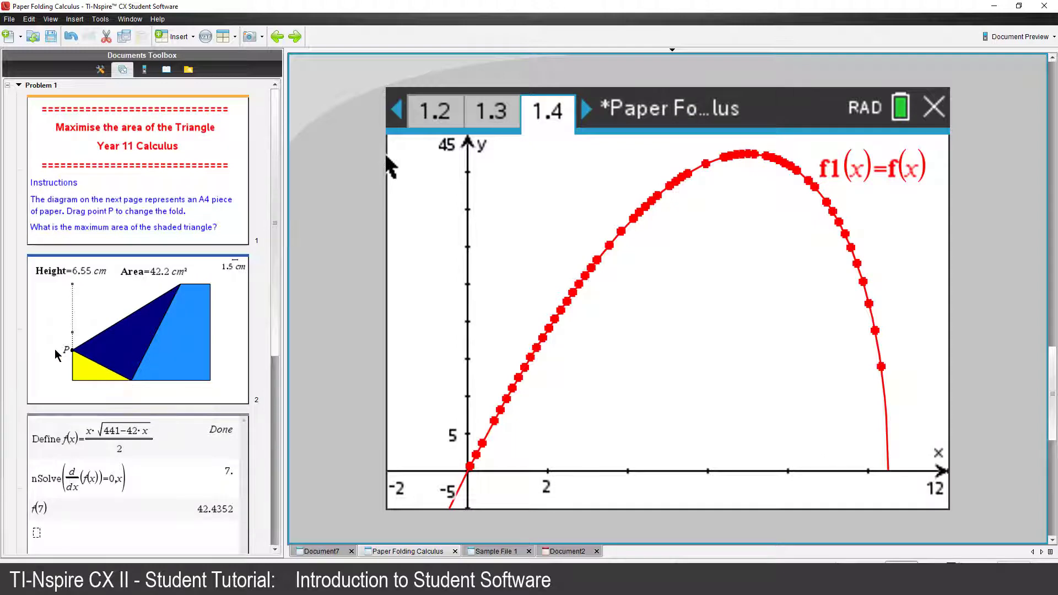
Back in Document7, draw segment AB and place point C above it
{"action": "left_click", "coordinate": [145, 70]}
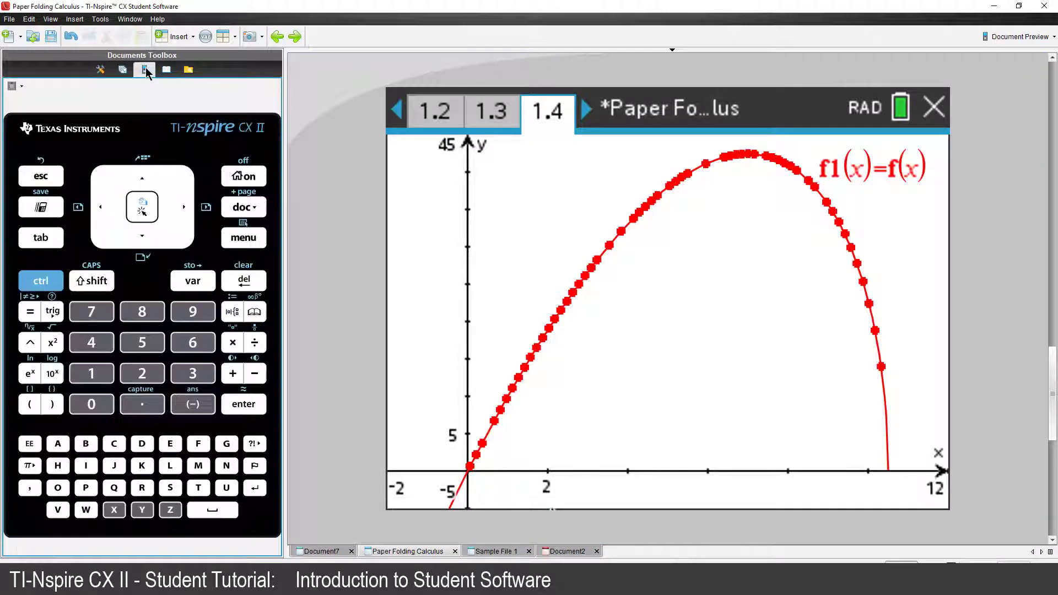
{"action": "left_click", "coordinate": [323, 551]}
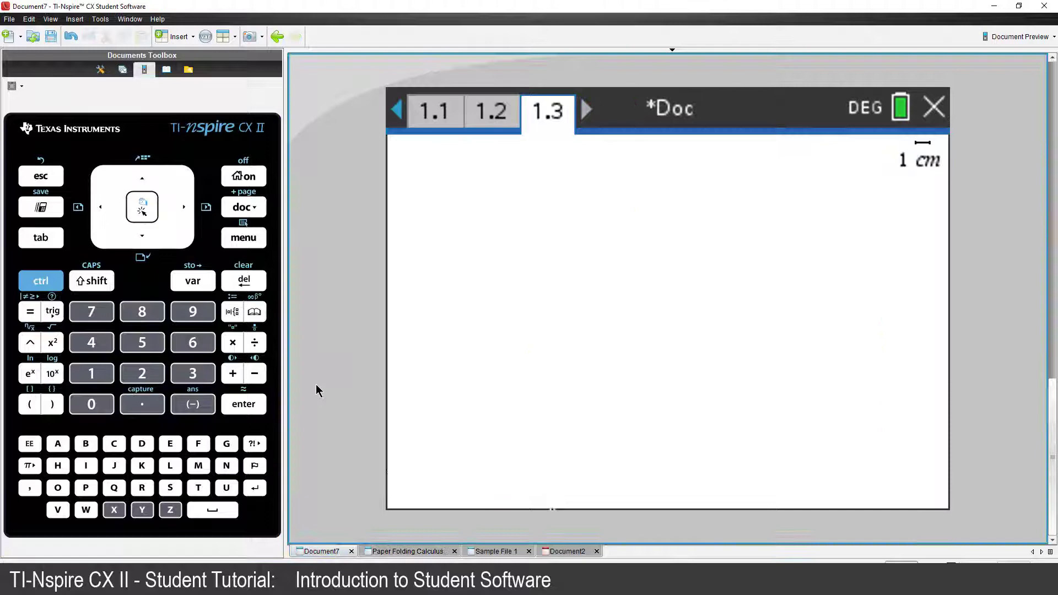
{"action": "left_click", "coordinate": [244, 240]}
{"action": "mouse_move", "coordinate": [528, 223]}
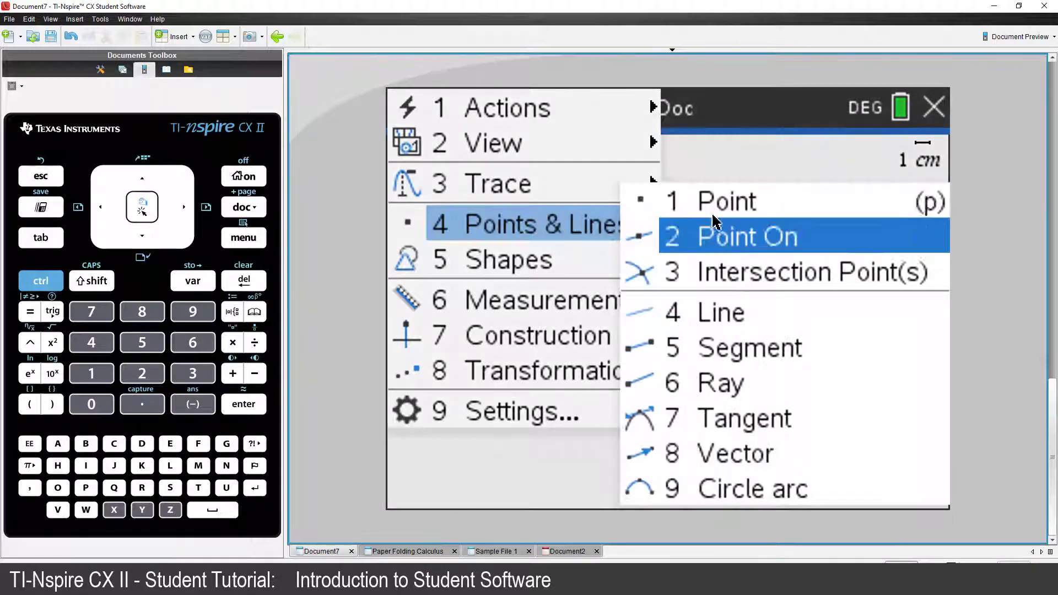
{"action": "left_click", "coordinate": [773, 347]}
{"action": "left_click", "coordinate": [422, 397]}
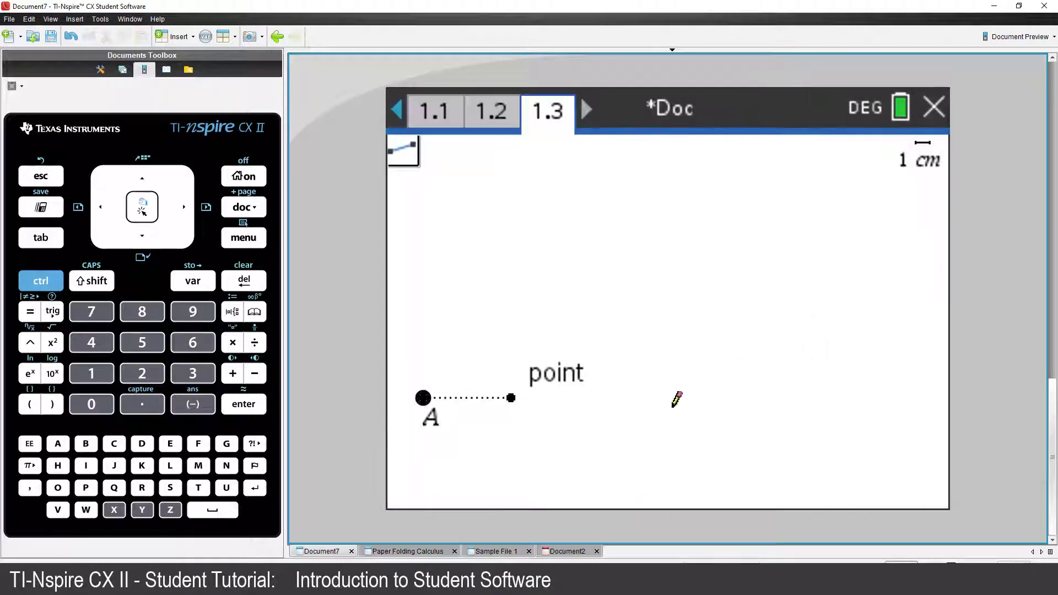
{"action": "left_click", "coordinate": [896, 397]}
{"action": "key", "text": "Escape"}
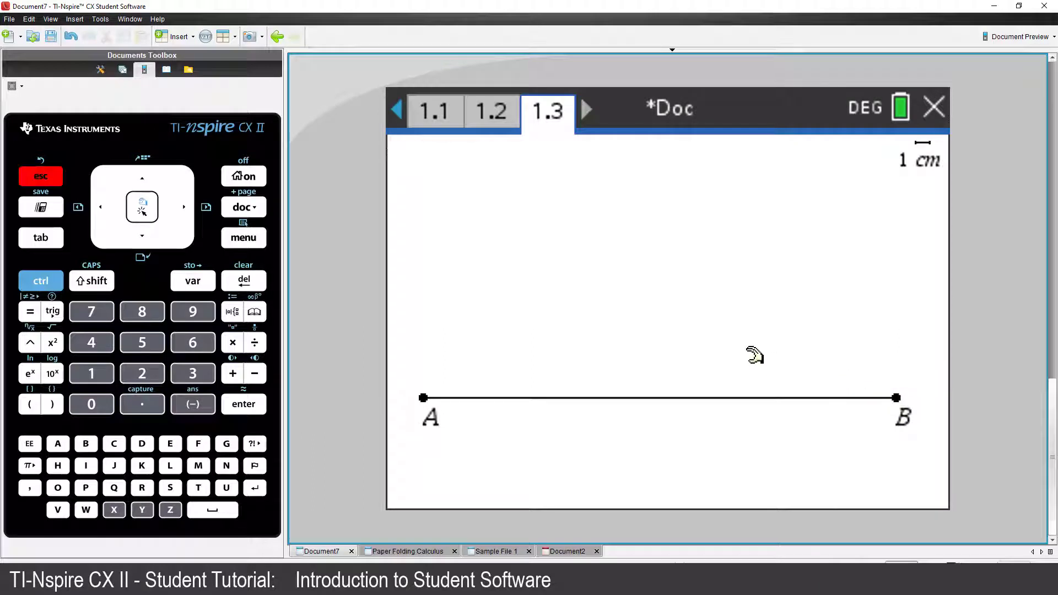
{"action": "key", "text": "p"}
{"action": "left_click", "coordinate": [659, 269]}
Construct the perpendicular bisector between point D on AB and point C, and extend it
{"action": "key", "text": "ctrl+m"}
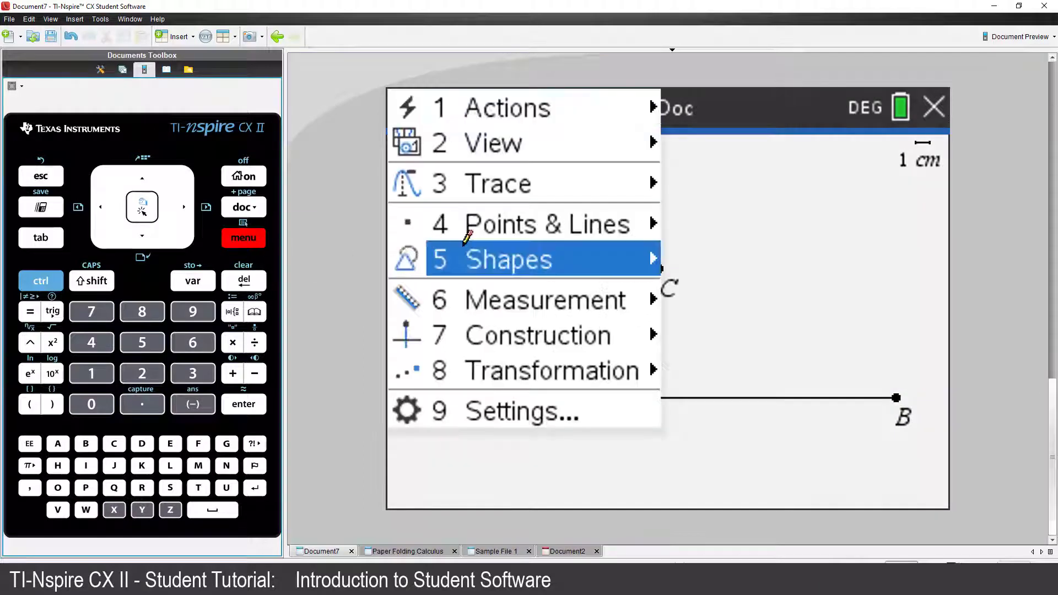
{"action": "mouse_move", "coordinate": [508, 335]}
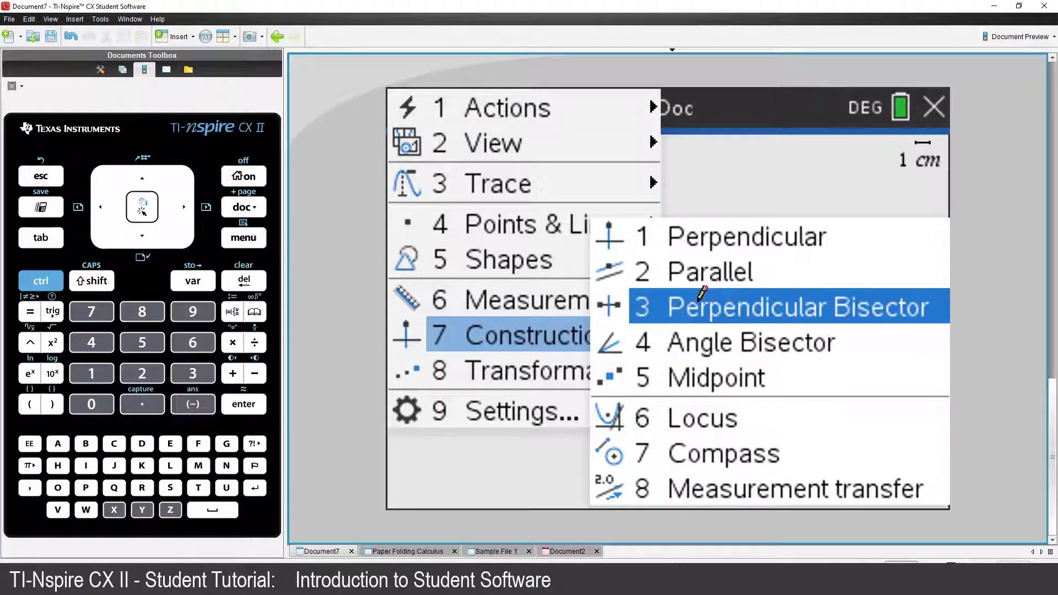
{"action": "left_click", "coordinate": [716, 305]}
{"action": "left_click", "coordinate": [658, 268]}
{"action": "left_click", "coordinate": [611, 397]}
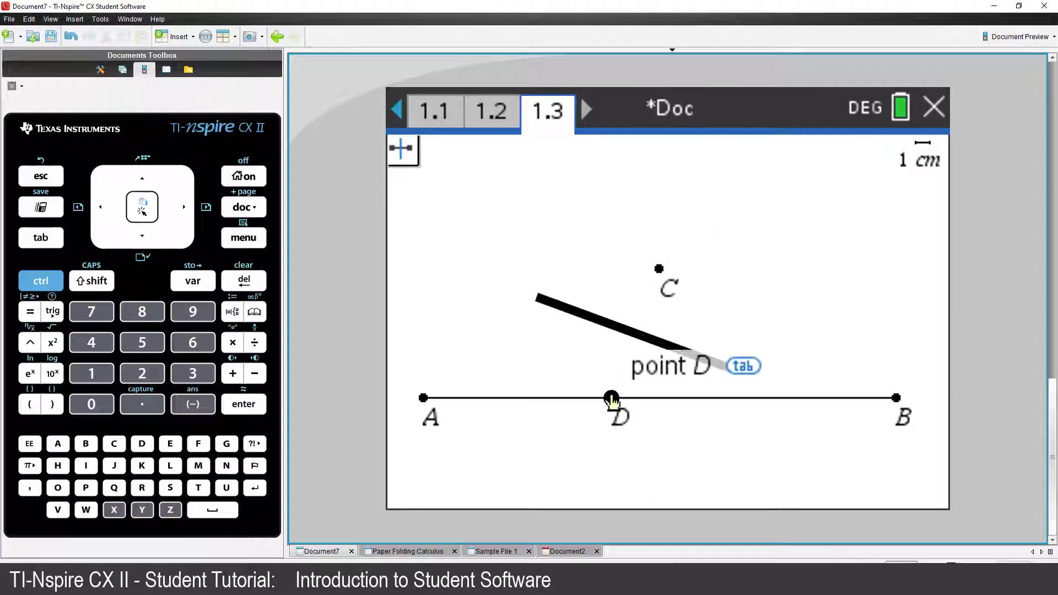
{"action": "key", "text": "Escape"}
{"action": "left_click_drag", "start_coordinate": [545, 309], "coordinate": [420, 253]}
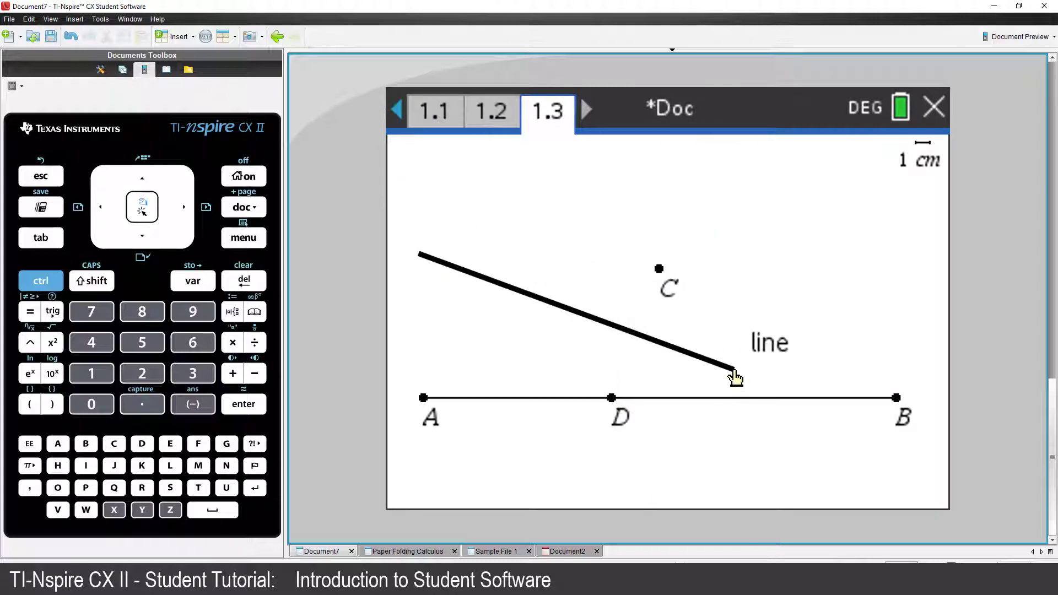
{"action": "left_click_drag", "start_coordinate": [735, 369], "coordinate": [832, 408]}
Trace the locus of the bisector as D moves, then drag C to reshape the parabola
{"action": "key", "text": "ctrl+m"}
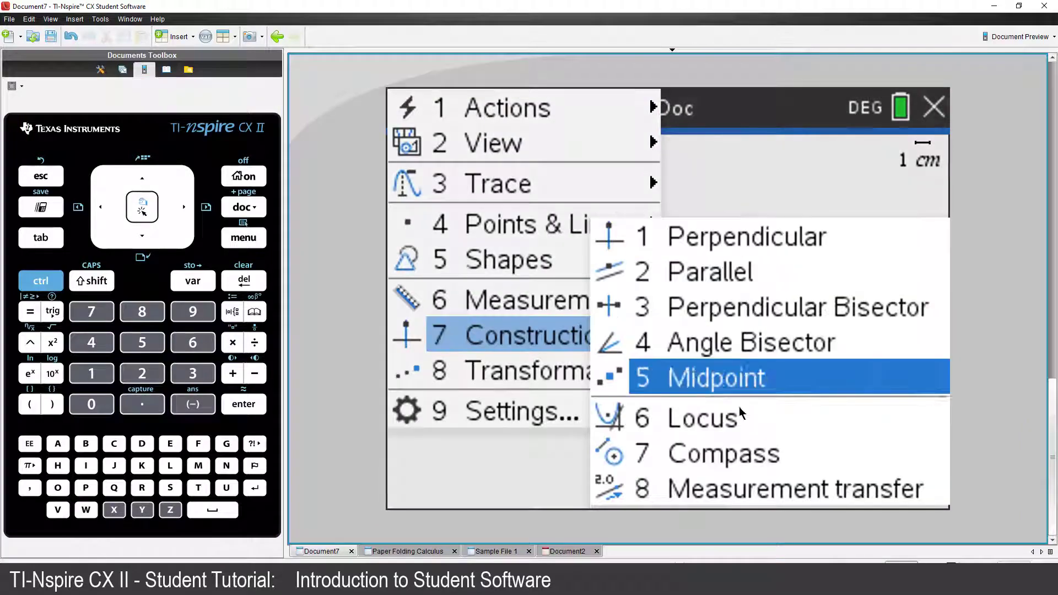
{"action": "left_click", "coordinate": [741, 413]}
{"action": "left_click", "coordinate": [719, 373]}
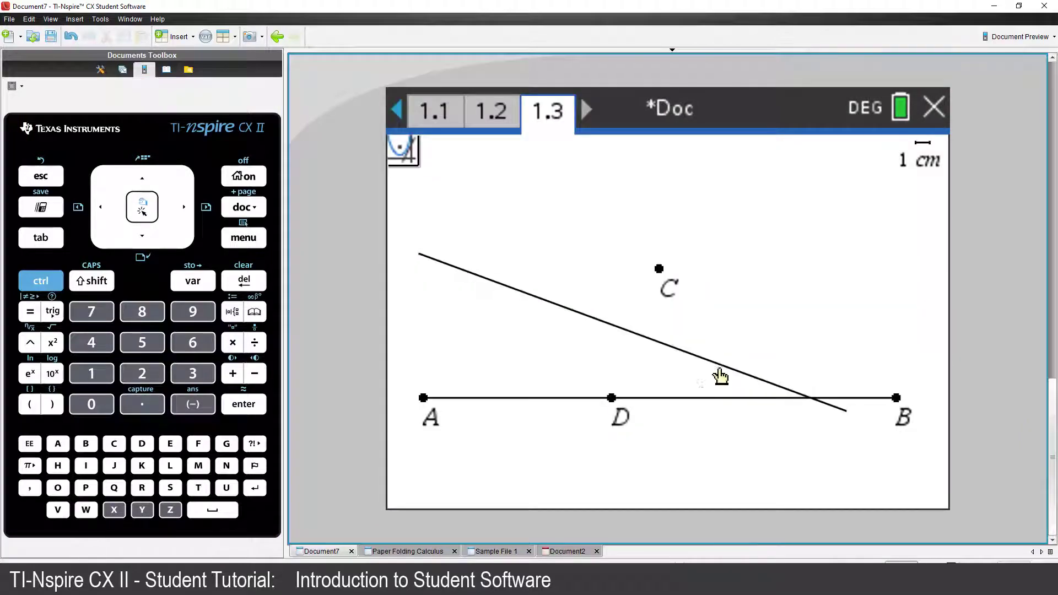
{"action": "left_click", "coordinate": [611, 398]}
{"action": "key", "text": "Escape"}
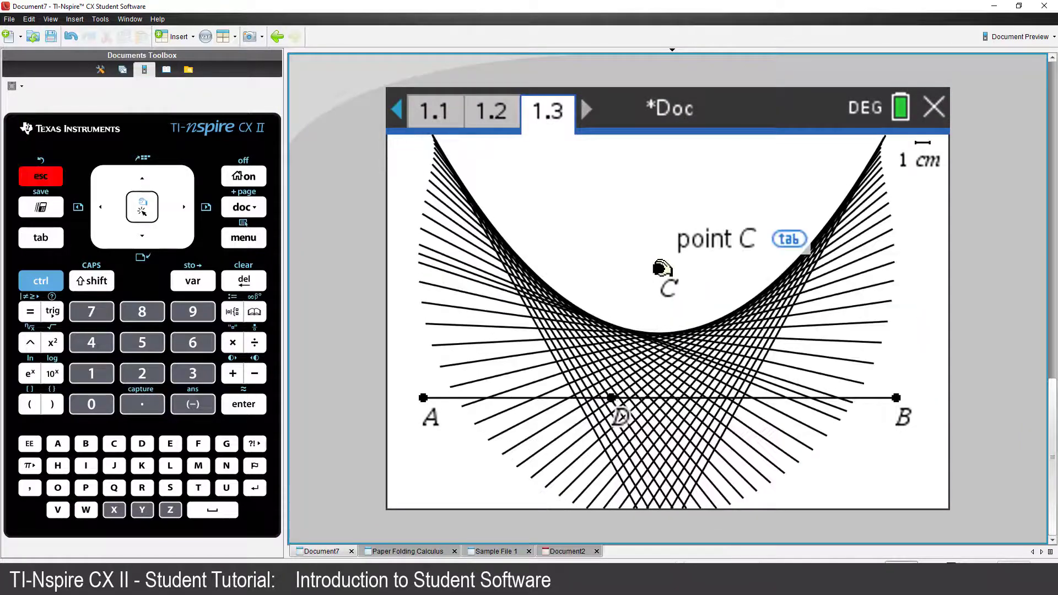
{"action": "mouse_move", "coordinate": [659, 268]}
{"action": "left_mouse_down"}
{"action": "mouse_move", "coordinate": [661, 188]}
{"action": "mouse_move", "coordinate": [573, 287]}
{"action": "mouse_move", "coordinate": [574, 250]}
{"action": "left_mouse_up"}
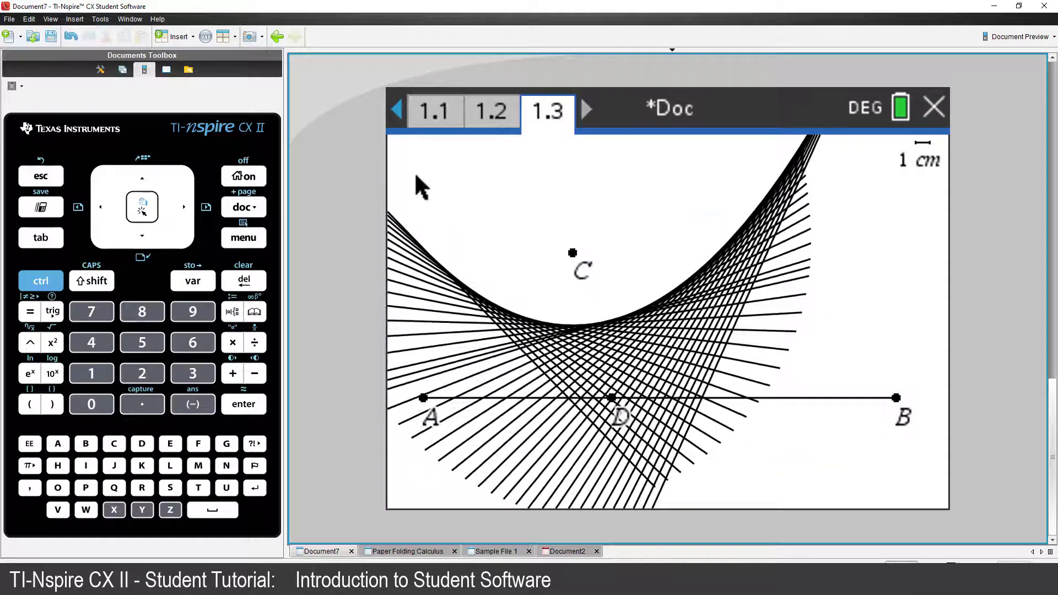
Browse the Math Templates, Symbols, and the Catalog of functions
{"action": "left_click", "coordinate": [167, 74]}
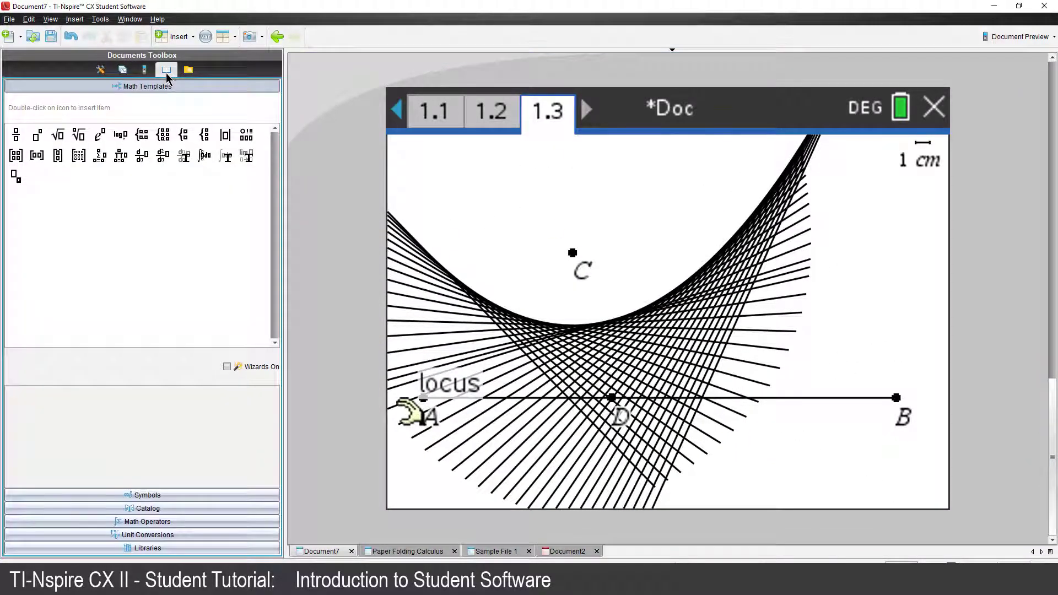
{"action": "left_click", "coordinate": [147, 495]}
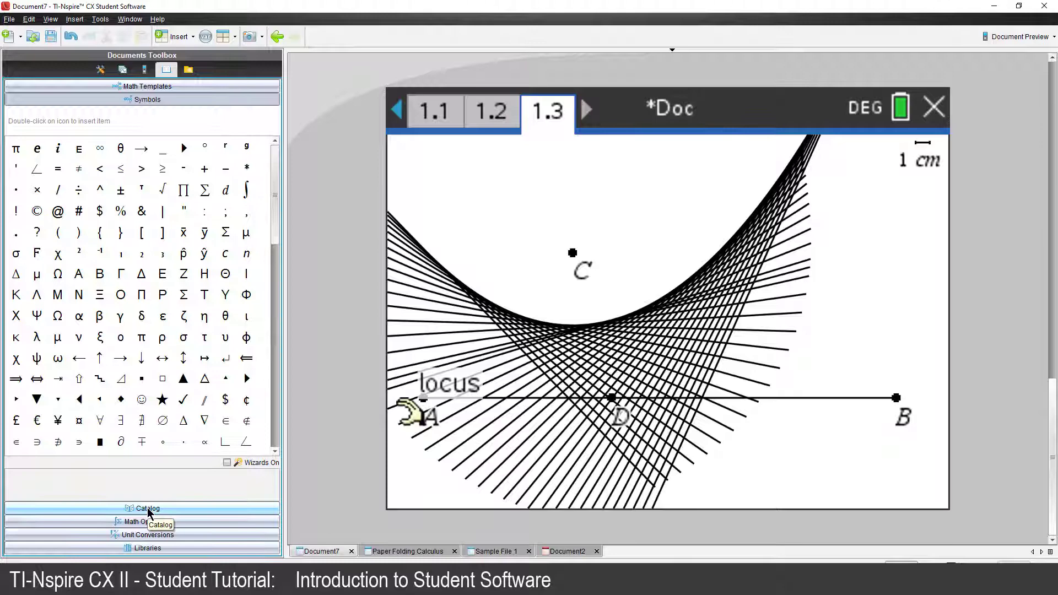
{"action": "left_click", "coordinate": [148, 508]}
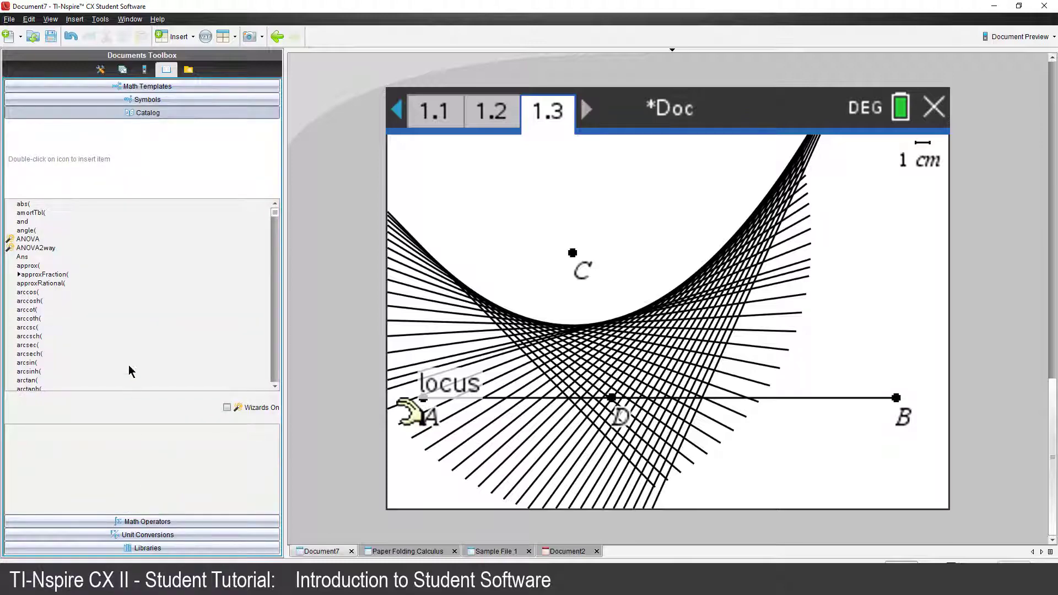
{"action": "scroll", "coordinate": [122, 302], "scroll_direction": "down", "scroll_amount": 5}
{"action": "scroll", "coordinate": [122, 302], "scroll_direction": "down", "scroll_amount": 5}
{"action": "scroll", "coordinate": [123, 301], "scroll_direction": "down", "scroll_amount": 5}
{"action": "scroll", "coordinate": [122, 301], "scroll_direction": "down", "scroll_amount": 5}
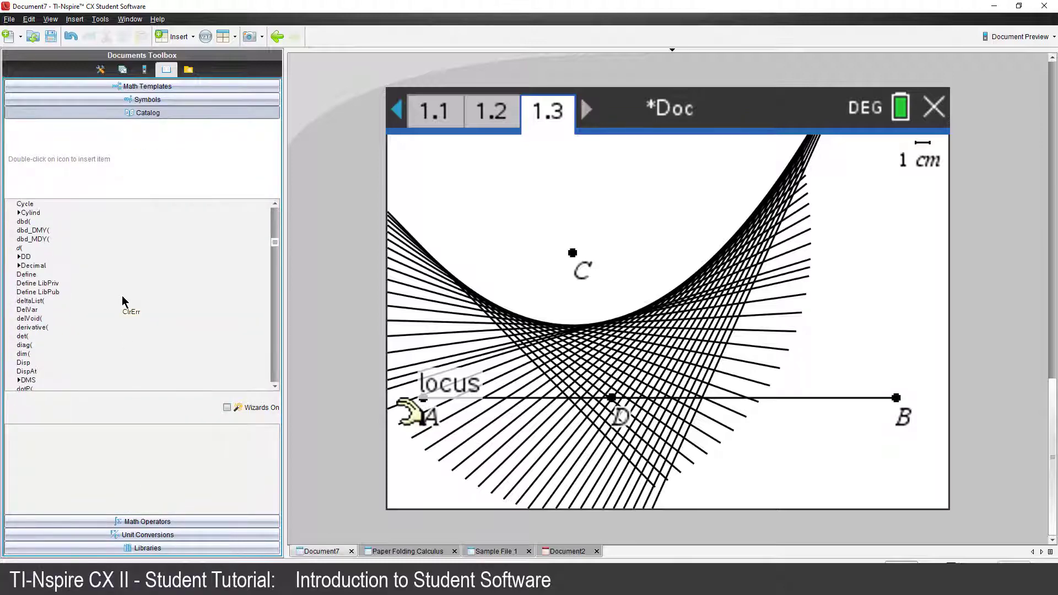
{"action": "scroll", "coordinate": [123, 301], "scroll_direction": "down", "scroll_amount": 5}
{"action": "scroll", "coordinate": [123, 302], "scroll_direction": "down", "scroll_amount": 5}
{"action": "scroll", "coordinate": [122, 302], "scroll_direction": "down", "scroll_amount": 5}
{"action": "scroll", "coordinate": [123, 301], "scroll_direction": "down", "scroll_amount": 5}
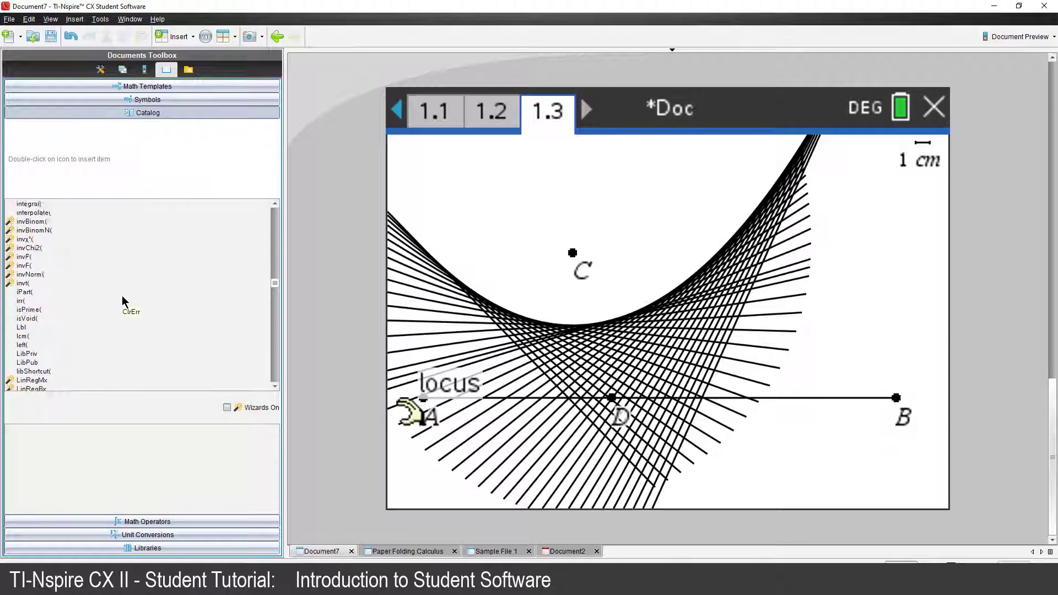
{"action": "scroll", "coordinate": [122, 302], "scroll_direction": "down", "scroll_amount": 3}
{"action": "scroll", "coordinate": [123, 301], "scroll_direction": "down", "scroll_amount": 2}
View Algebra polynomial tools, Unit Conversions constants, and the vector_calcs library in Libraries
{"action": "left_click", "coordinate": [133, 521]}
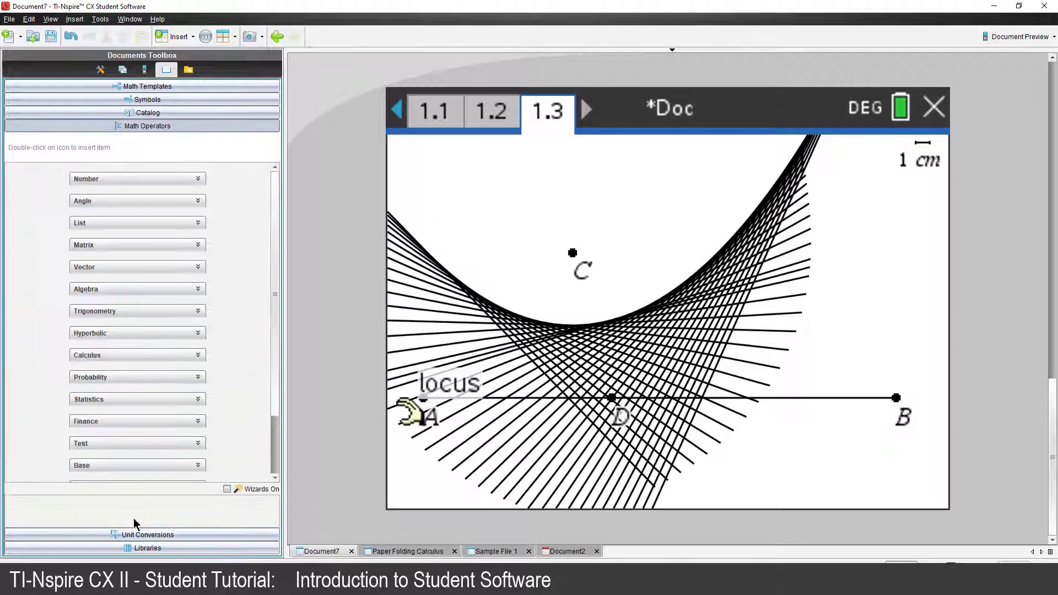
{"action": "left_click", "coordinate": [198, 290]}
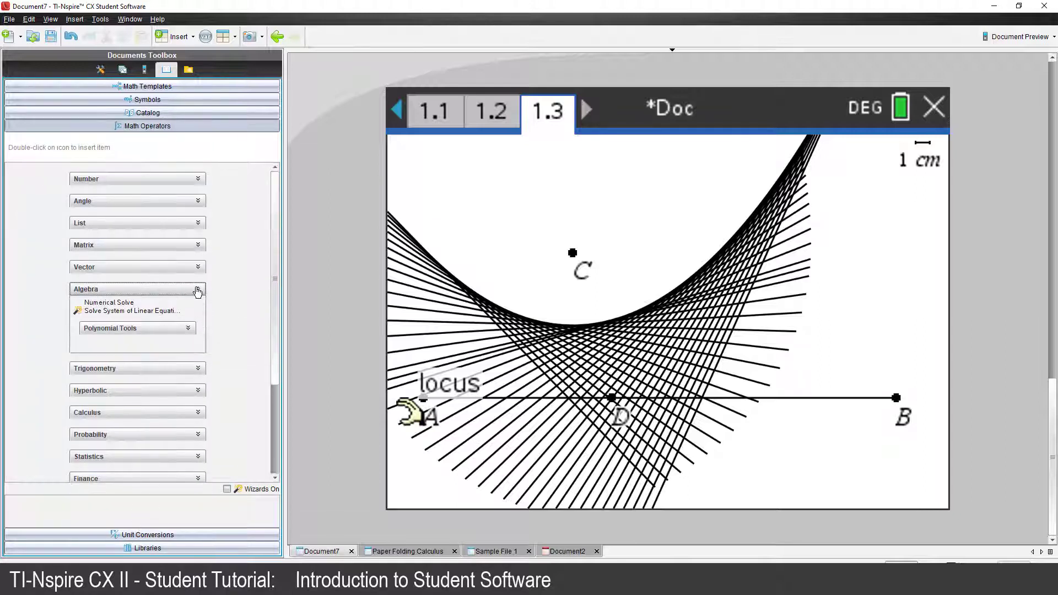
{"action": "left_click", "coordinate": [187, 329]}
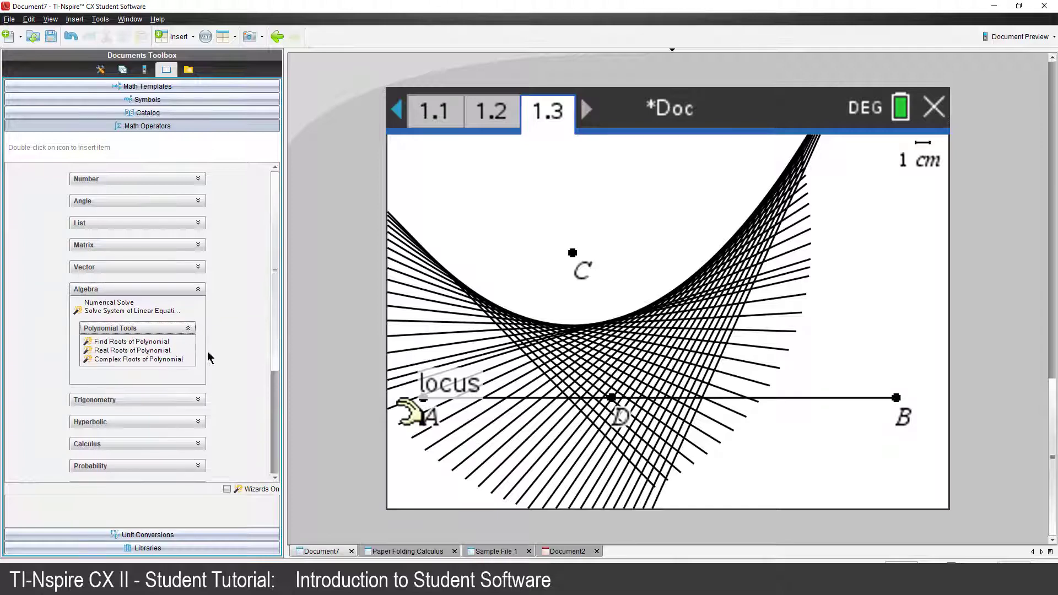
{"action": "left_click", "coordinate": [209, 534]}
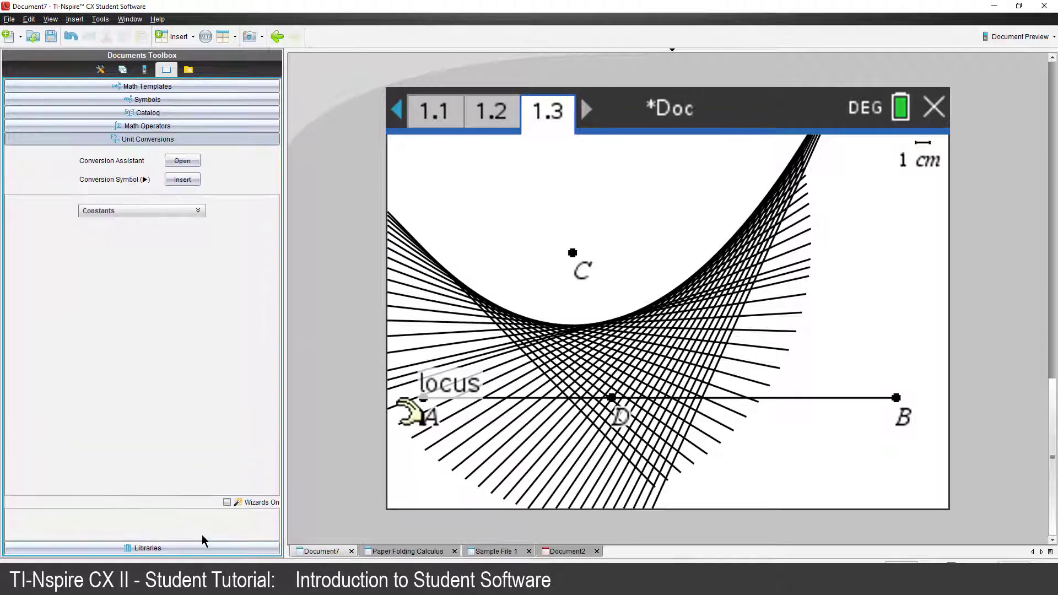
{"action": "left_click", "coordinate": [198, 215]}
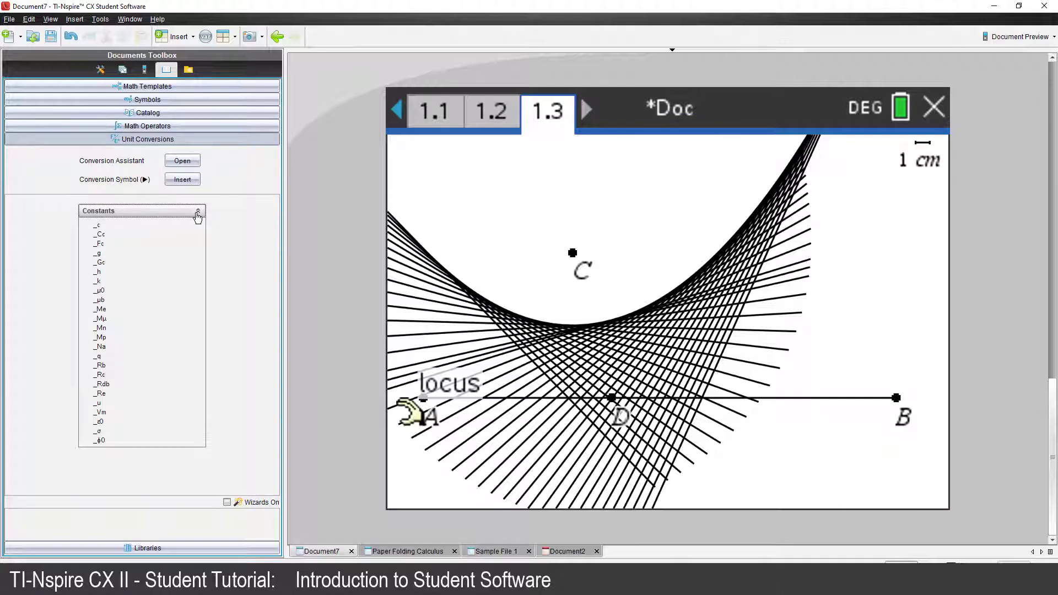
{"action": "left_click", "coordinate": [145, 547]}
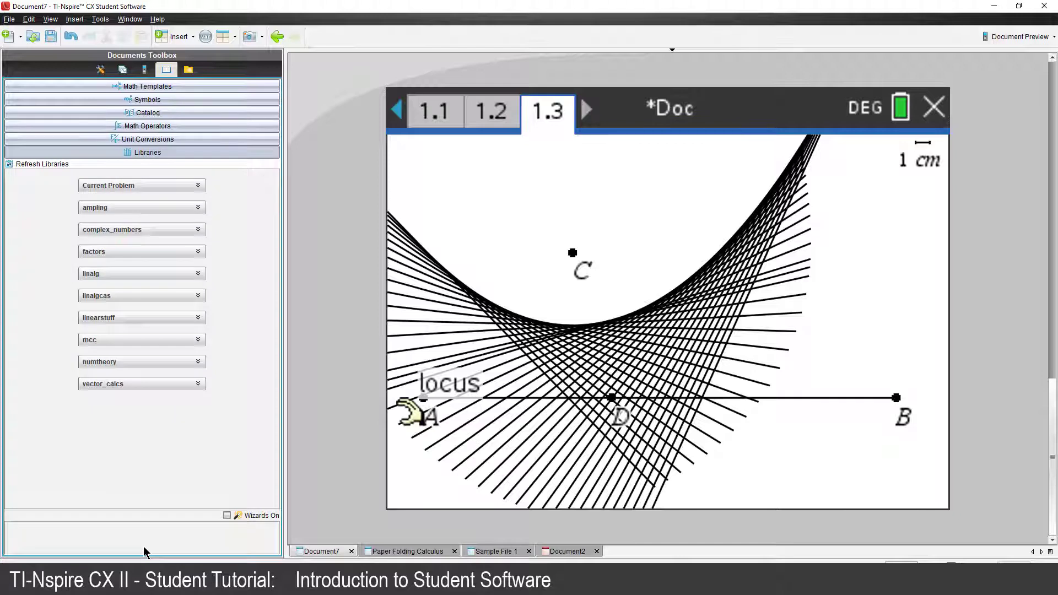
{"action": "left_click", "coordinate": [184, 386]}
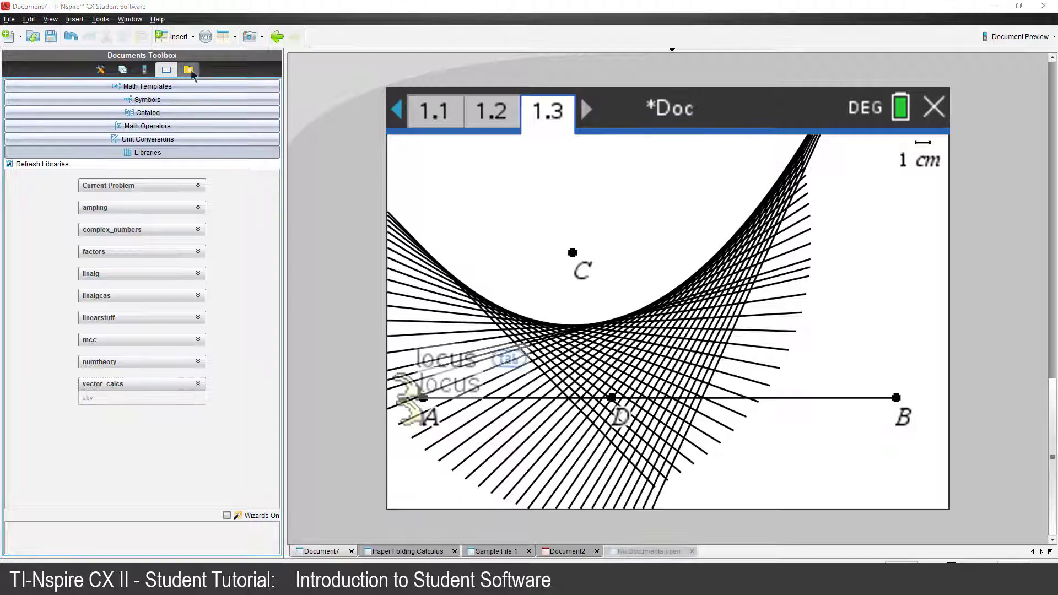
Copy 3Dequations.tns to the handheld Methods folder and bezier.tns to the computer folder
{"action": "left_click", "coordinate": [189, 70]}
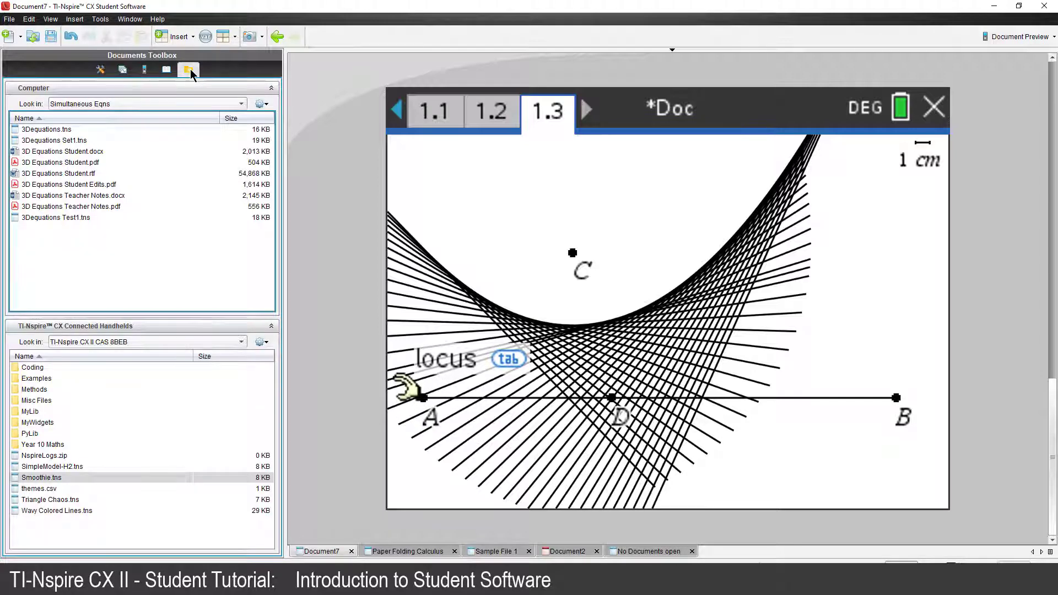
{"action": "left_click", "coordinate": [55, 131]}
{"action": "left_click_drag", "start_coordinate": [61, 148], "coordinate": [79, 395]}
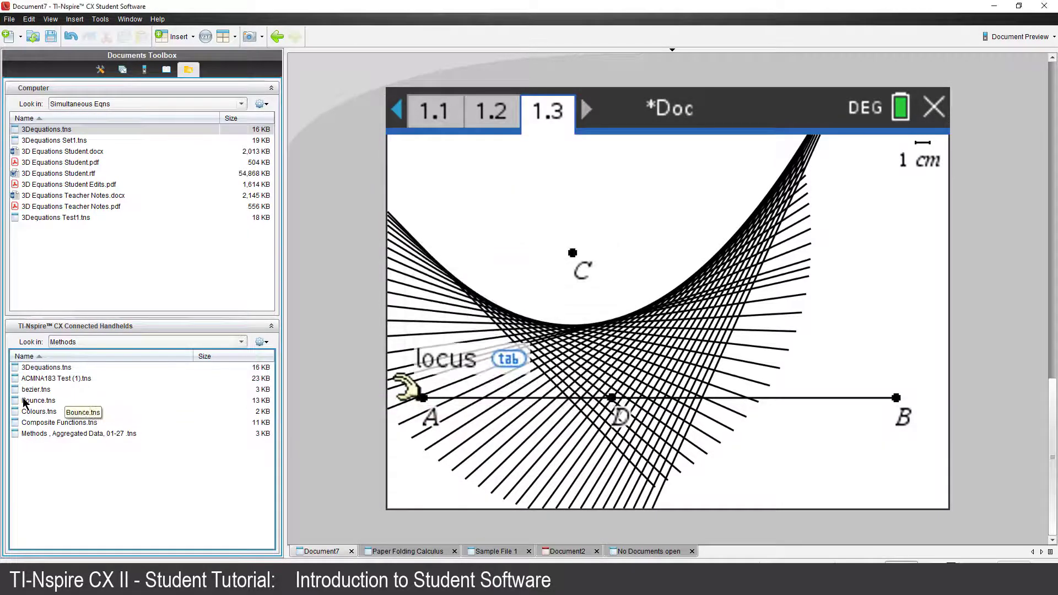
{"action": "left_click_drag", "start_coordinate": [78, 395], "coordinate": [26, 393]}
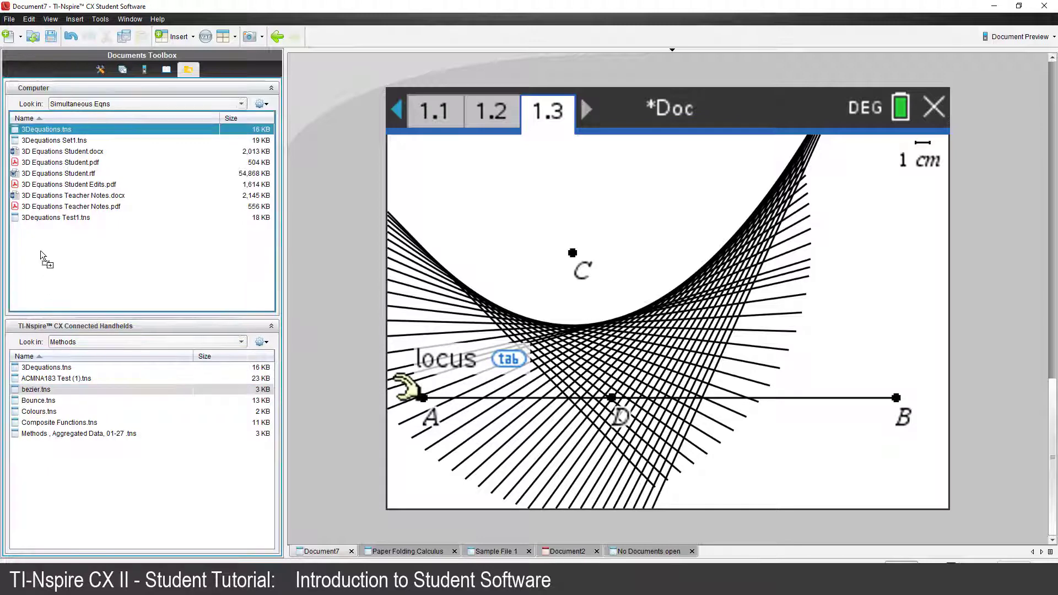
{"action": "left_click_drag", "start_coordinate": [45, 339], "coordinate": [41, 251]}
Create a new folder named Specialist at the handheld's top level
{"action": "left_click", "coordinate": [242, 342]}
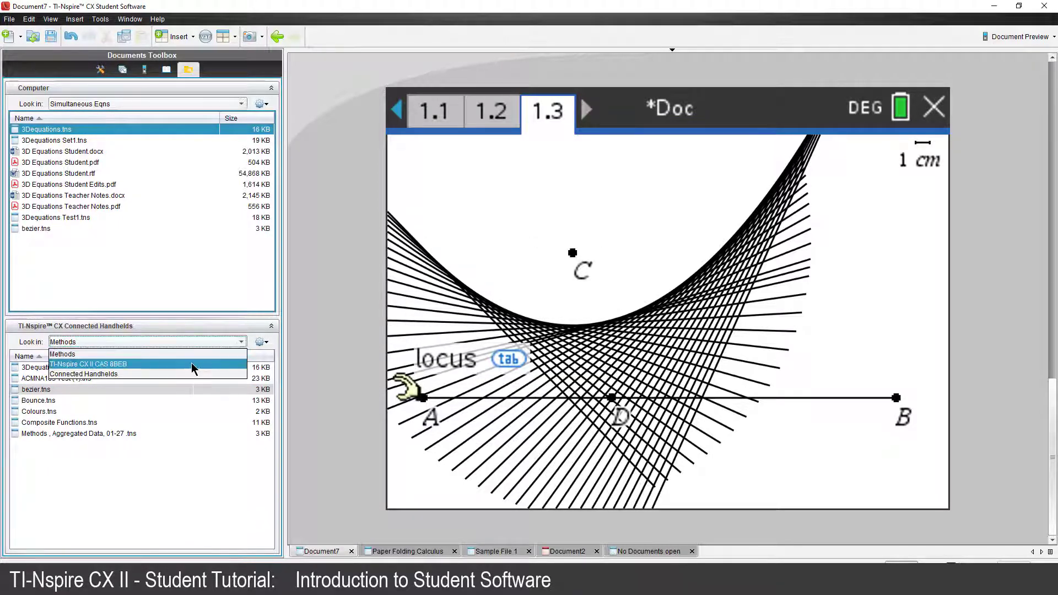
{"action": "left_click", "coordinate": [143, 363]}
{"action": "right_click", "coordinate": [152, 530]}
{"action": "left_click", "coordinate": [182, 430]}
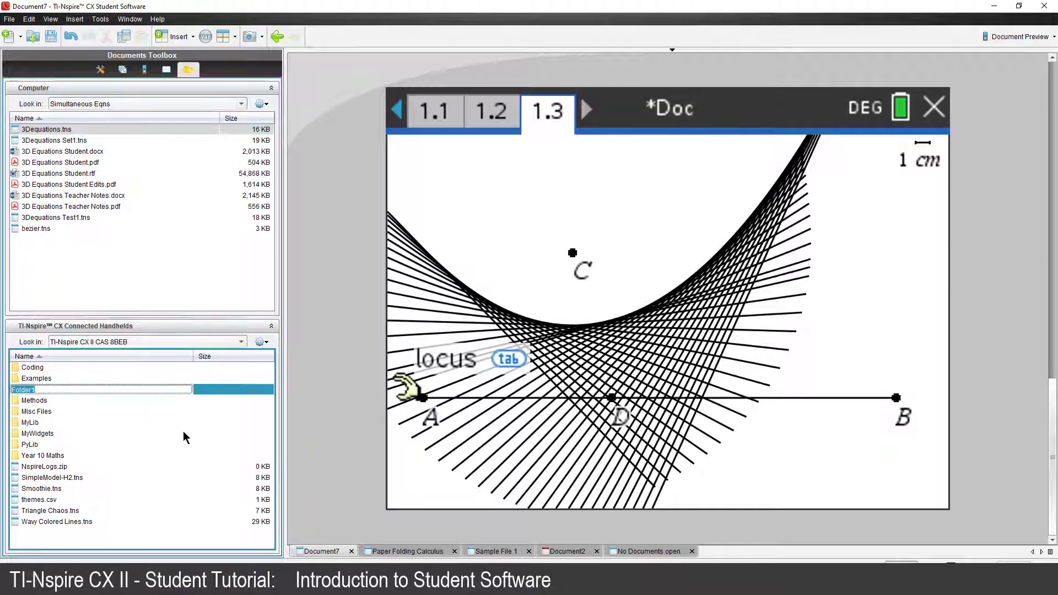
{"action": "type", "text": "Specialist"}
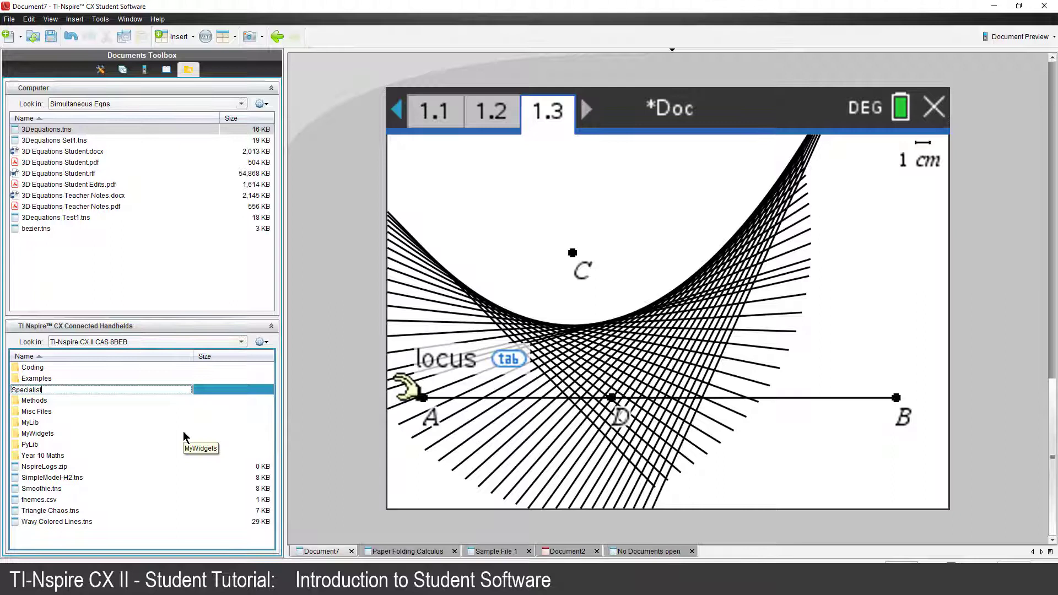
{"action": "key", "text": "Return"}
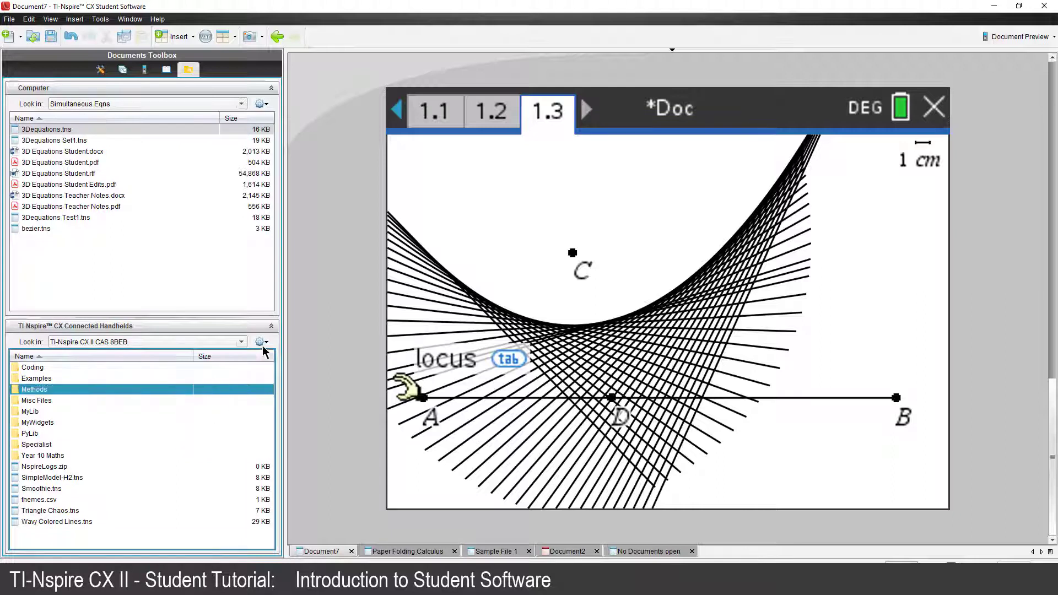
{"action": "left_click", "coordinate": [263, 345]}
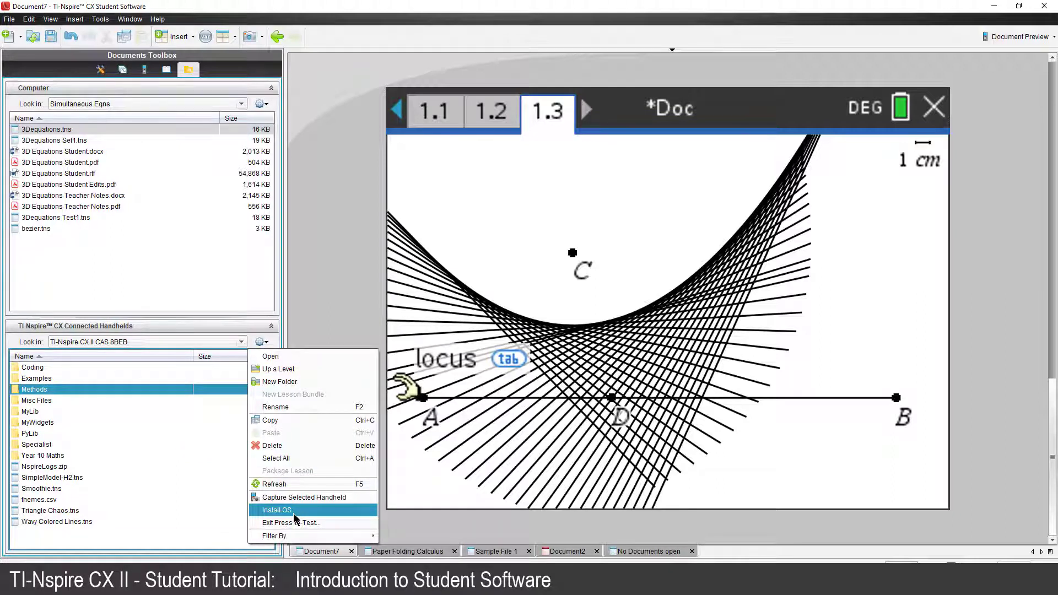
Cycle through the open document tabs and return to Paper Folding Calculus
{"action": "key", "text": "Escape"}
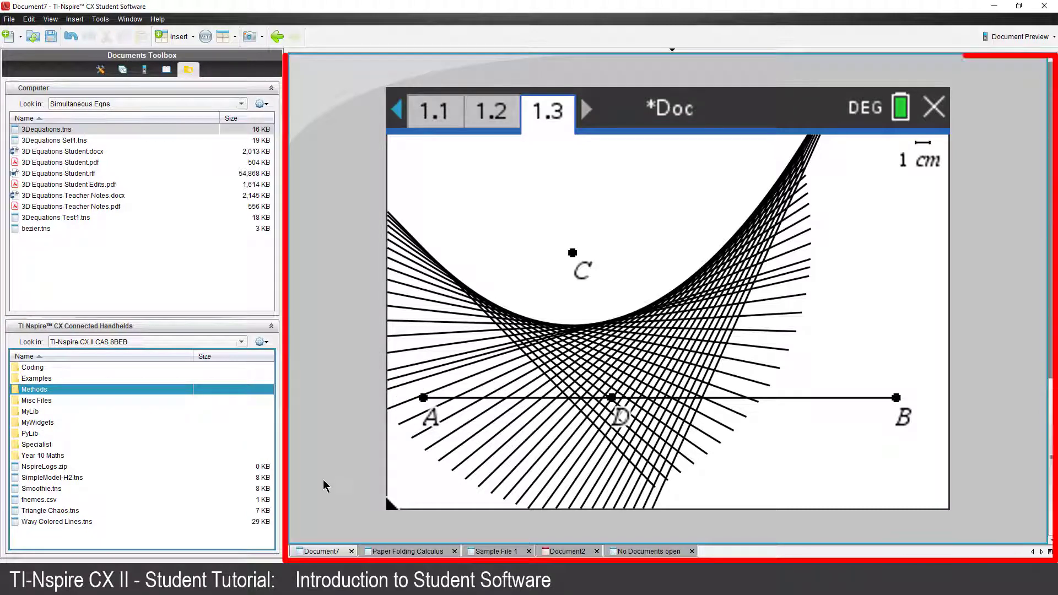
{"action": "left_click", "coordinate": [439, 552]}
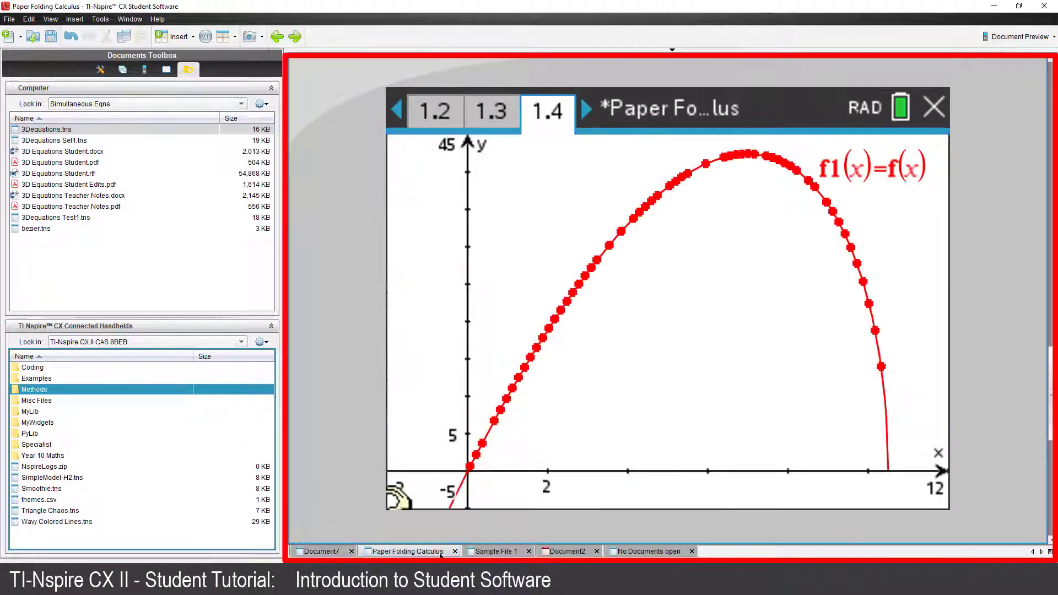
{"action": "left_click", "coordinate": [491, 551]}
{"action": "left_click", "coordinate": [558, 552]}
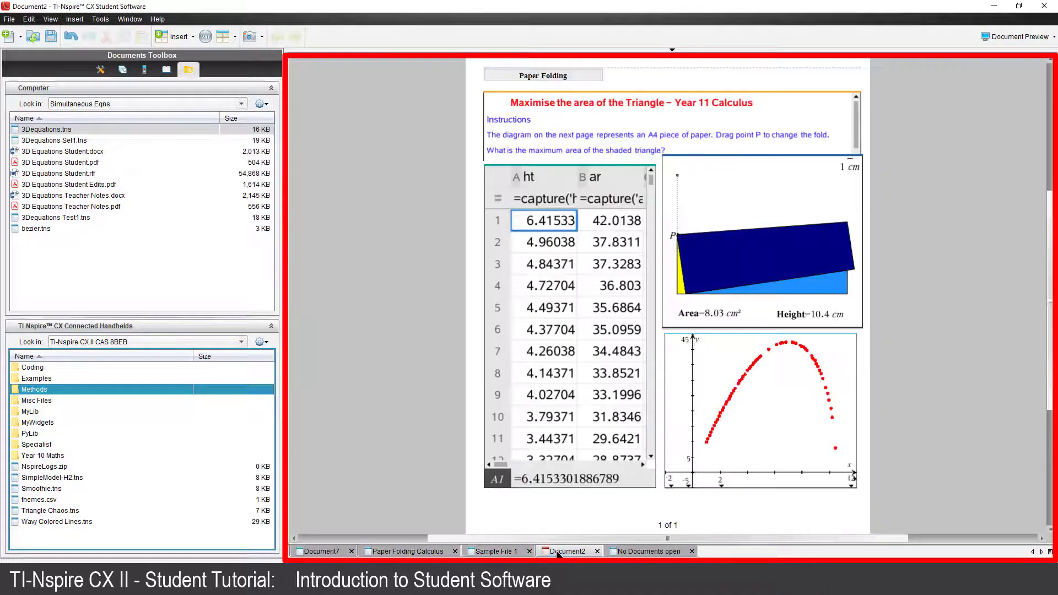
{"action": "left_click", "coordinate": [617, 551]}
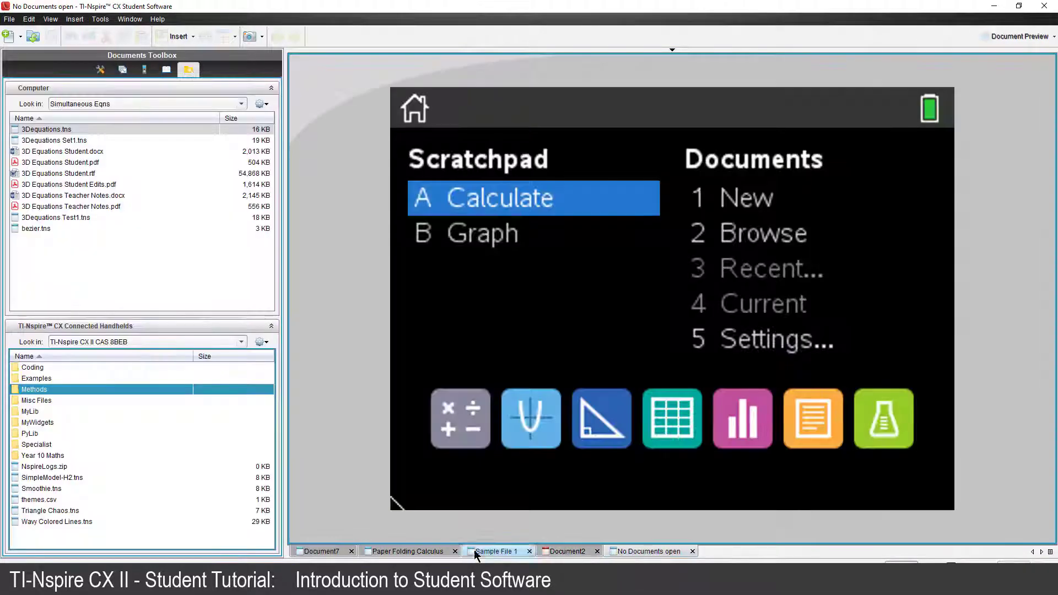
{"action": "left_click", "coordinate": [435, 551]}
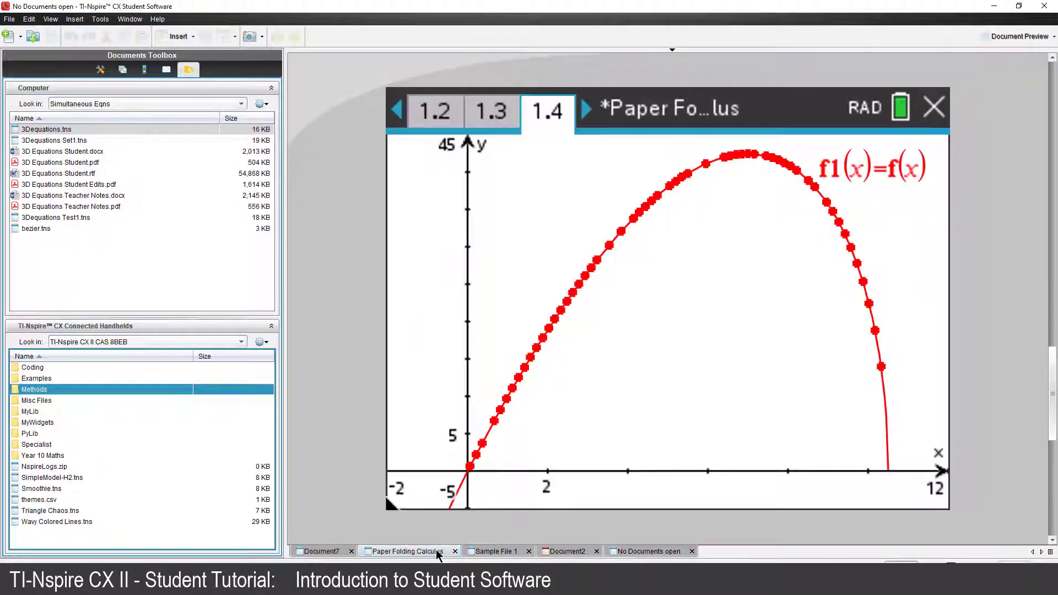
Copy the folded-triangle page 2 into Document7 as page 1.4
{"action": "left_click", "coordinate": [128, 65]}
{"action": "scroll", "coordinate": [144, 194], "scroll_direction": "up", "scroll_amount": 5}
{"action": "left_click", "coordinate": [149, 293]}
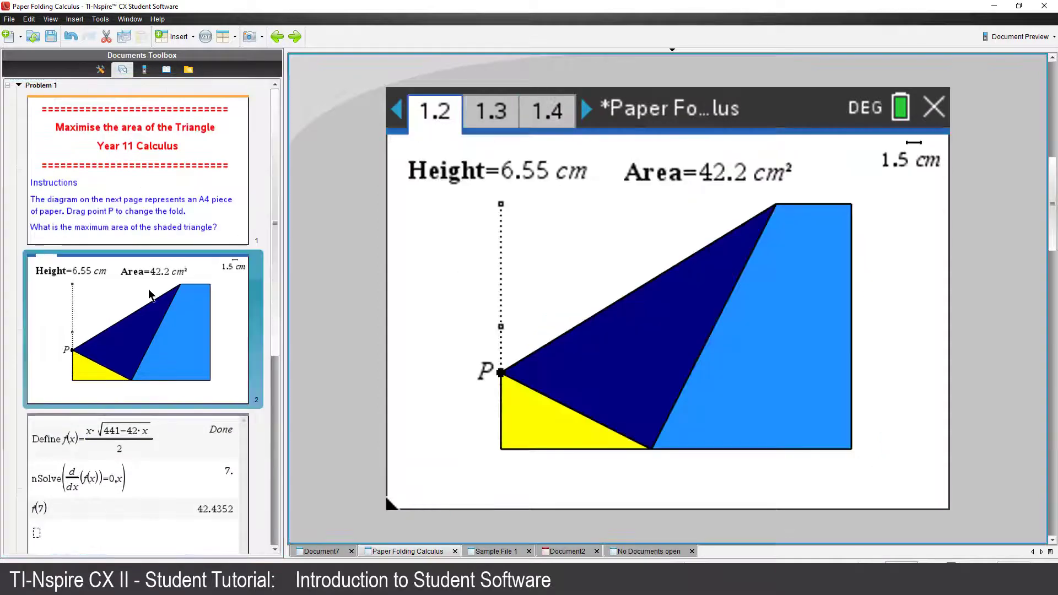
{"action": "right_click", "coordinate": [149, 288]}
{"action": "left_click", "coordinate": [166, 304]}
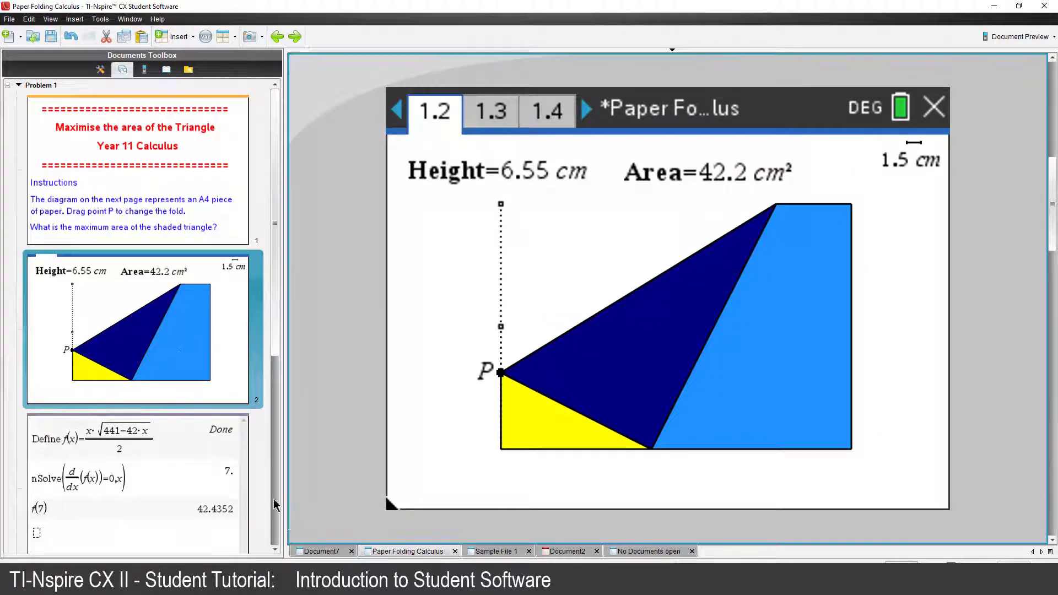
{"action": "left_click", "coordinate": [320, 550]}
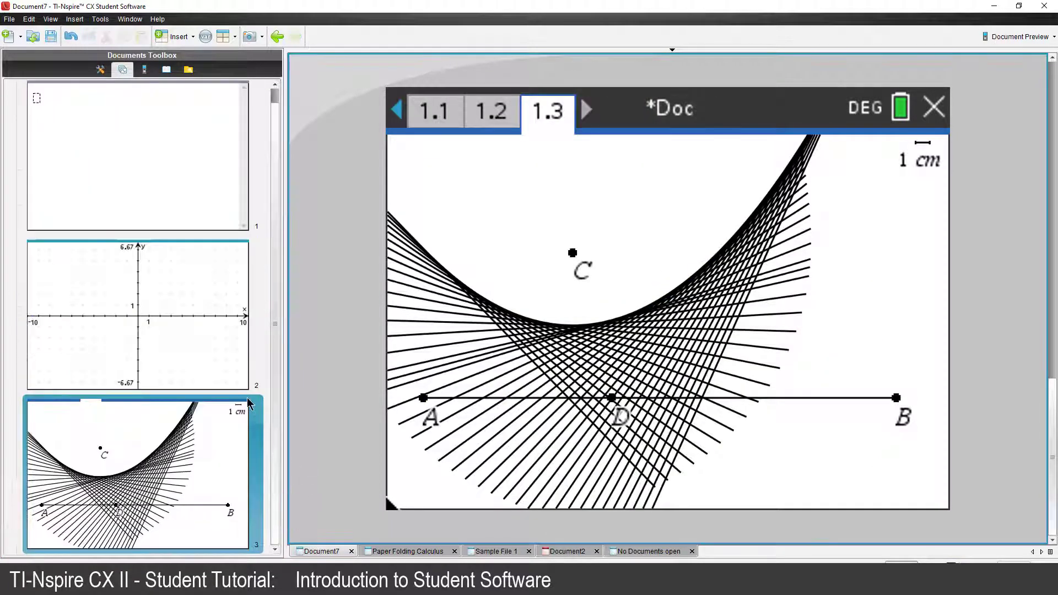
{"action": "right_click", "coordinate": [248, 404]}
{"action": "left_click", "coordinate": [263, 431]}
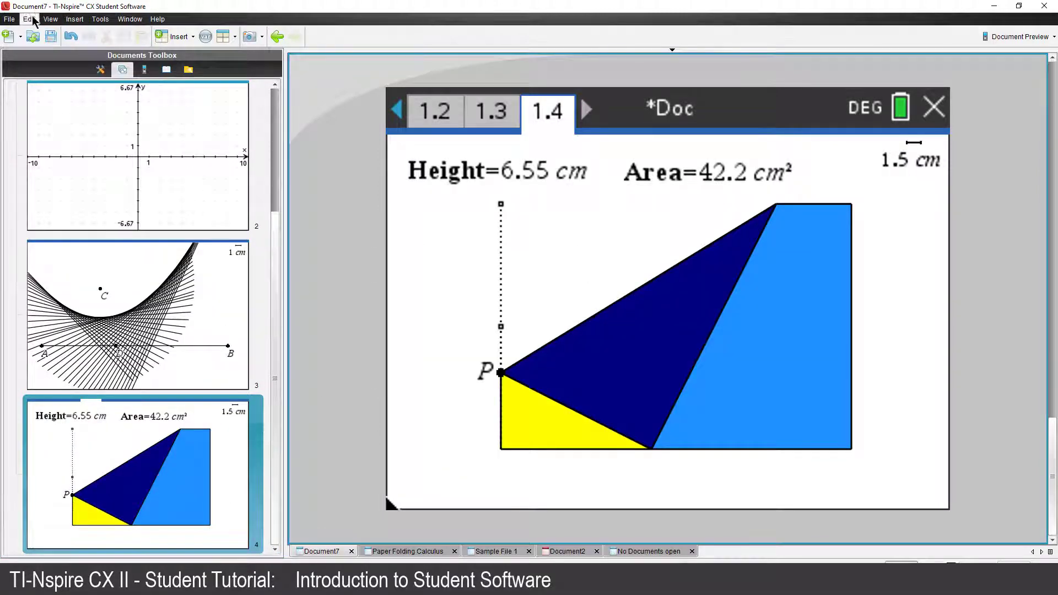
Save Document7 to the connected TI-Nspire CX II CAS handheld
{"action": "left_click", "coordinate": [9, 18]}
{"action": "left_click", "coordinate": [45, 121]}
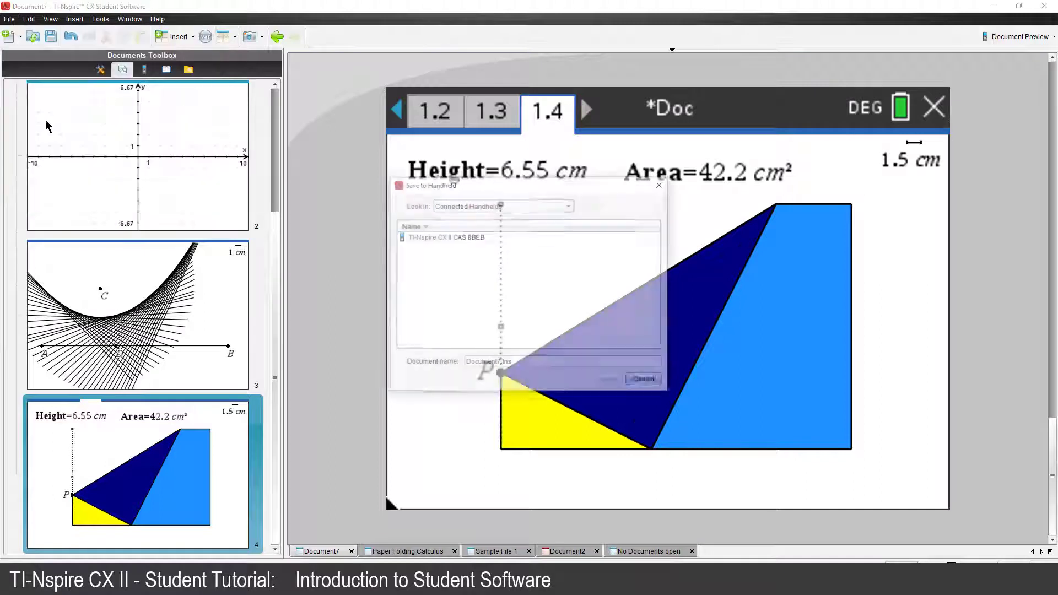
{"action": "left_click", "coordinate": [418, 236]}
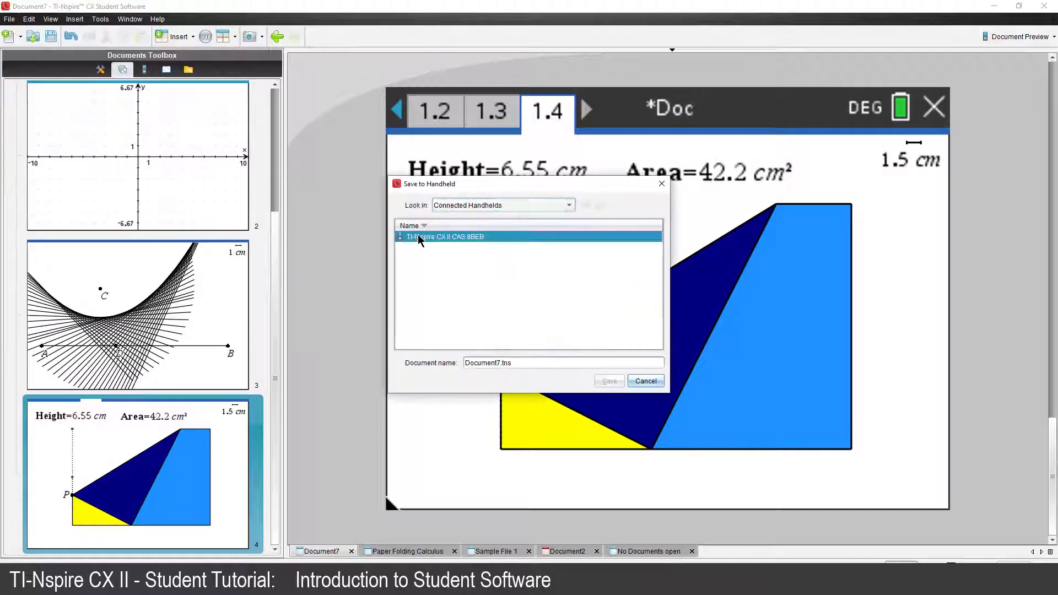
{"action": "left_click", "coordinate": [615, 381]}
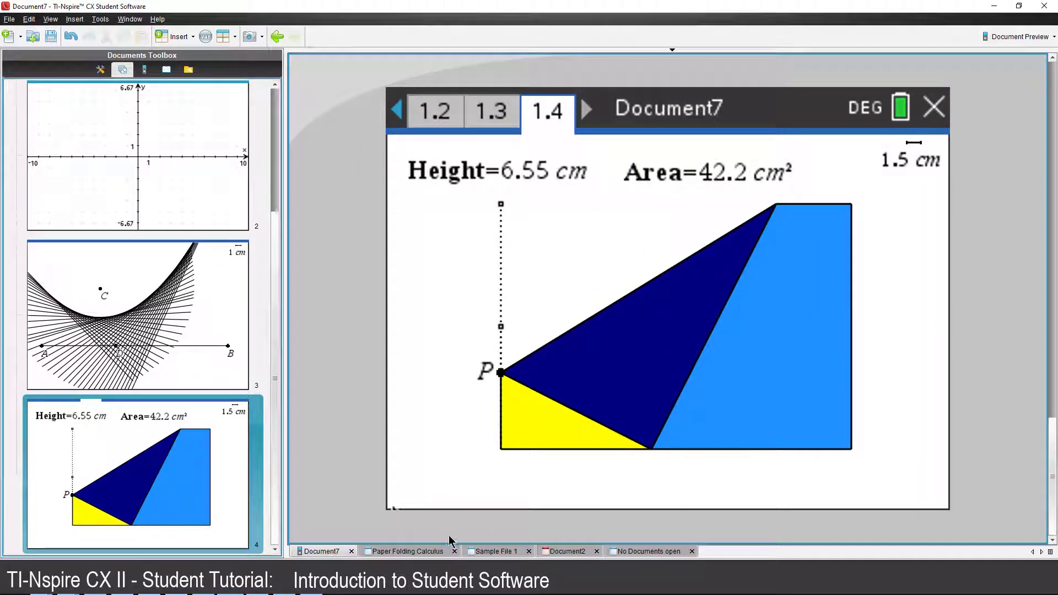
Switch to Sample File 1 to display its interlocking 3D tori graph
{"action": "left_click", "coordinate": [492, 551]}
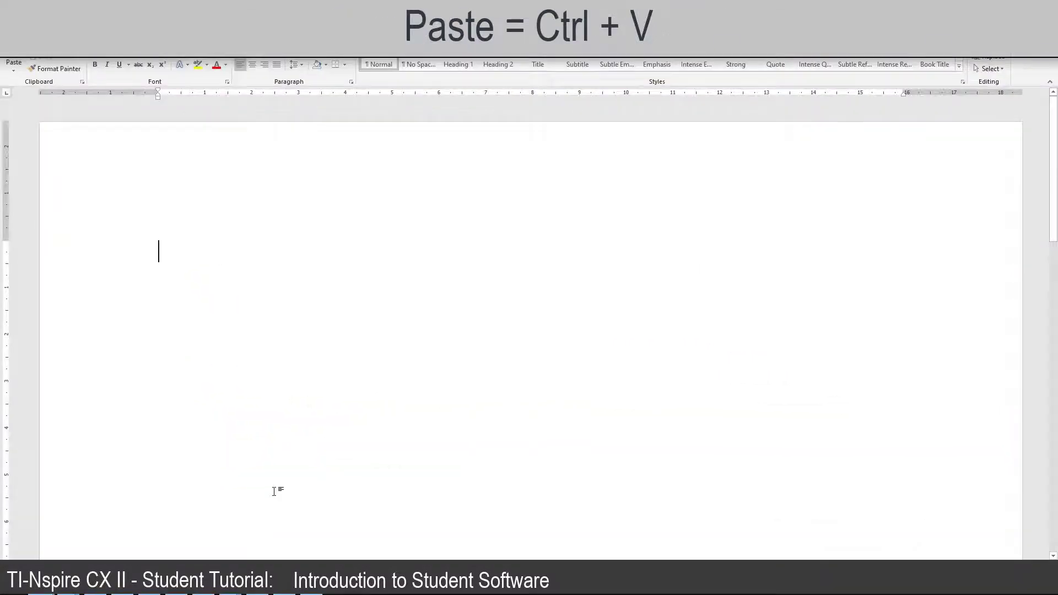
Paste the torus screen capture into the Word document with Ctrl+V
{"action": "key", "text": "ctrl+v"}
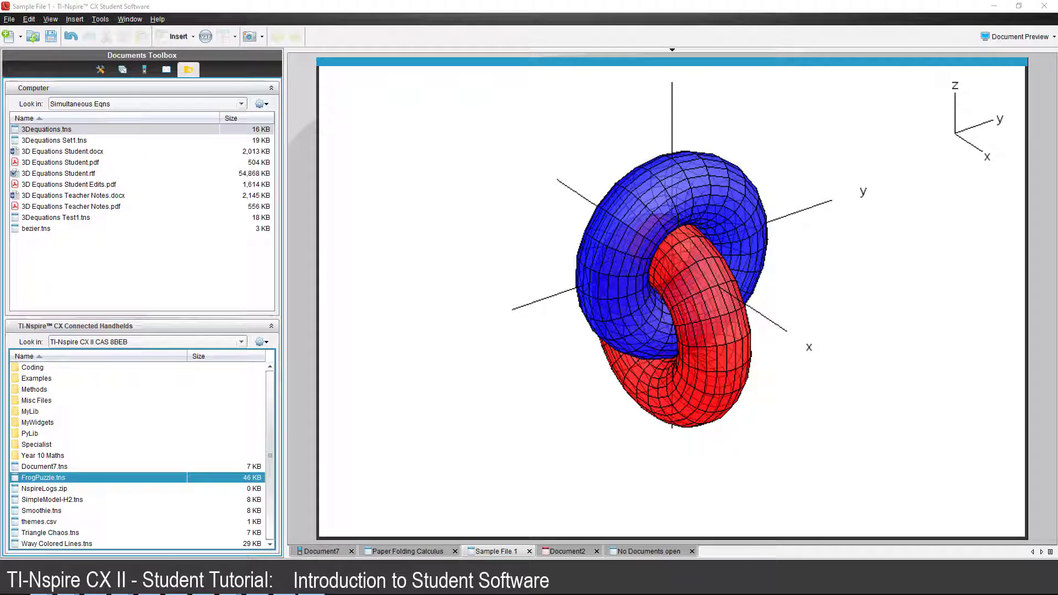
Open FrogPuzzle.tns from the handheld and convert it to a PublishView document
{"action": "left_click", "coordinate": [138, 480]}
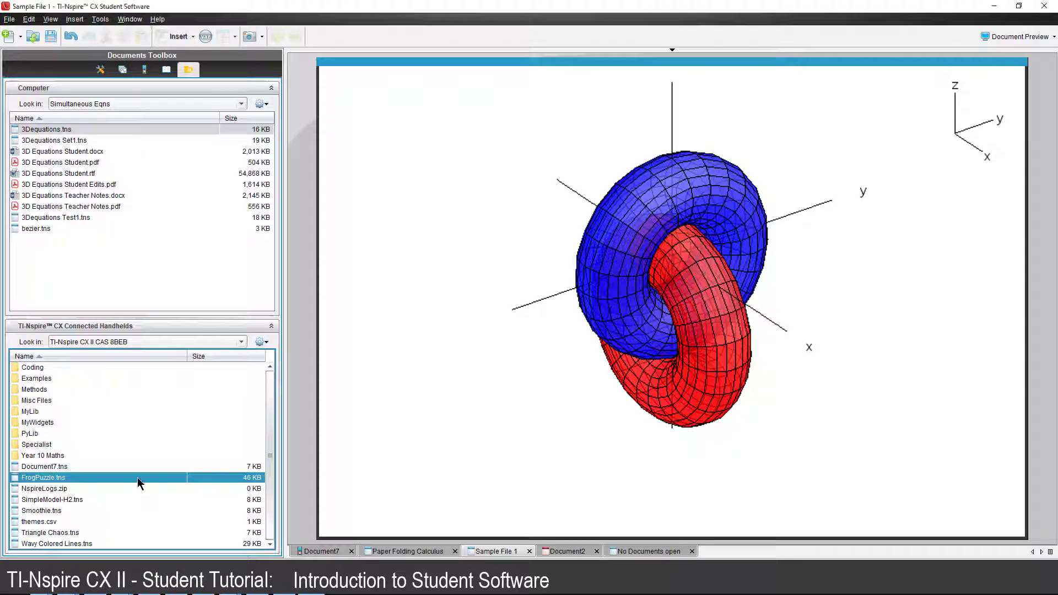
{"action": "double_click", "coordinate": [138, 479]}
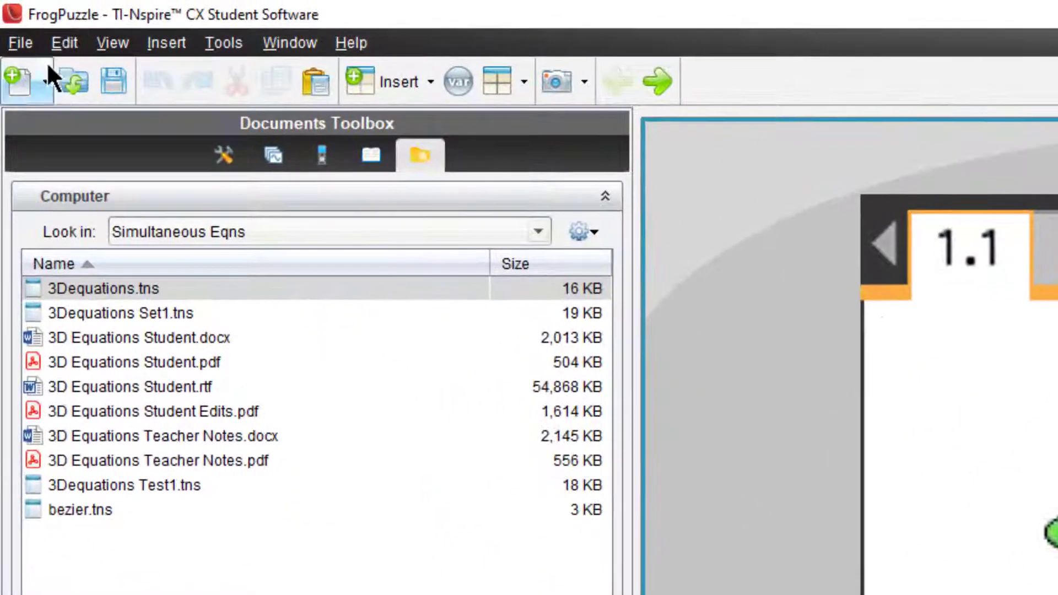
{"action": "left_click", "coordinate": [22, 43]}
{"action": "mouse_move", "coordinate": [65, 296]}
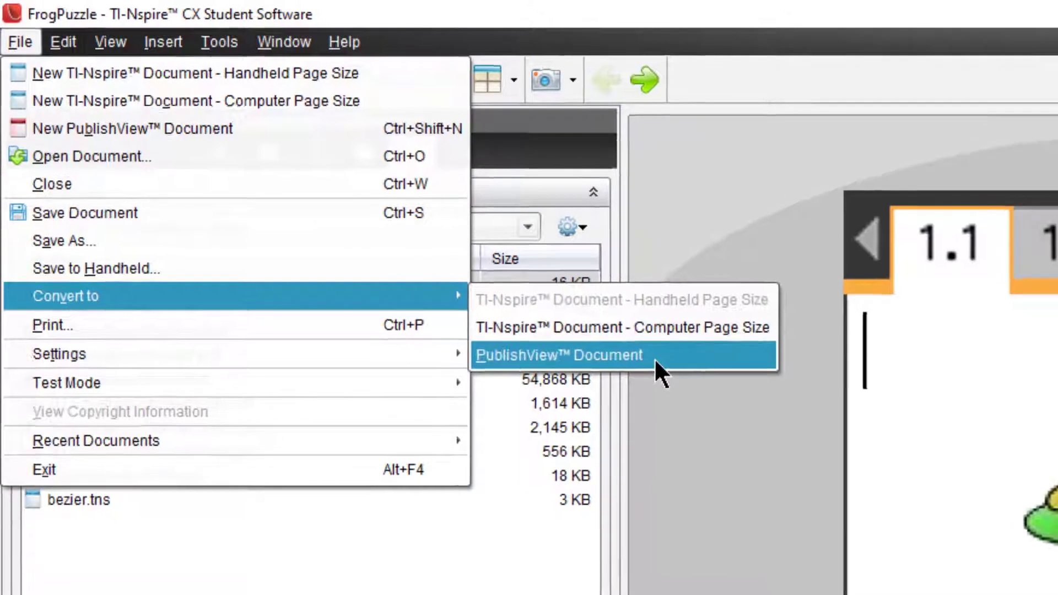
{"action": "key", "text": "Return"}
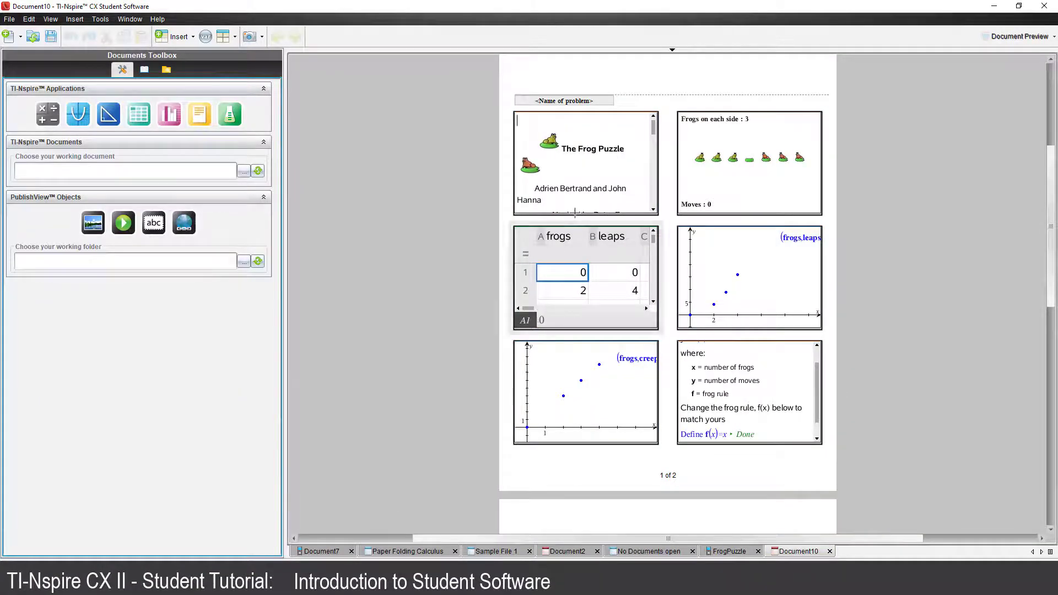
Stretch the spreadsheet panel taller so rows 1–8 are visible
{"action": "left_click", "coordinate": [577, 250]}
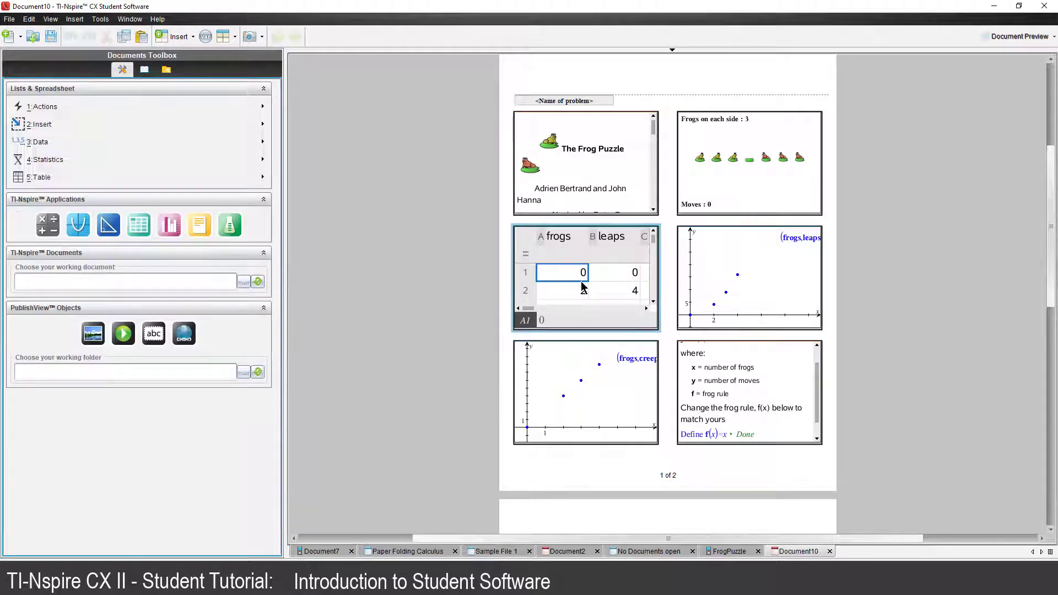
{"action": "left_click", "coordinate": [588, 331]}
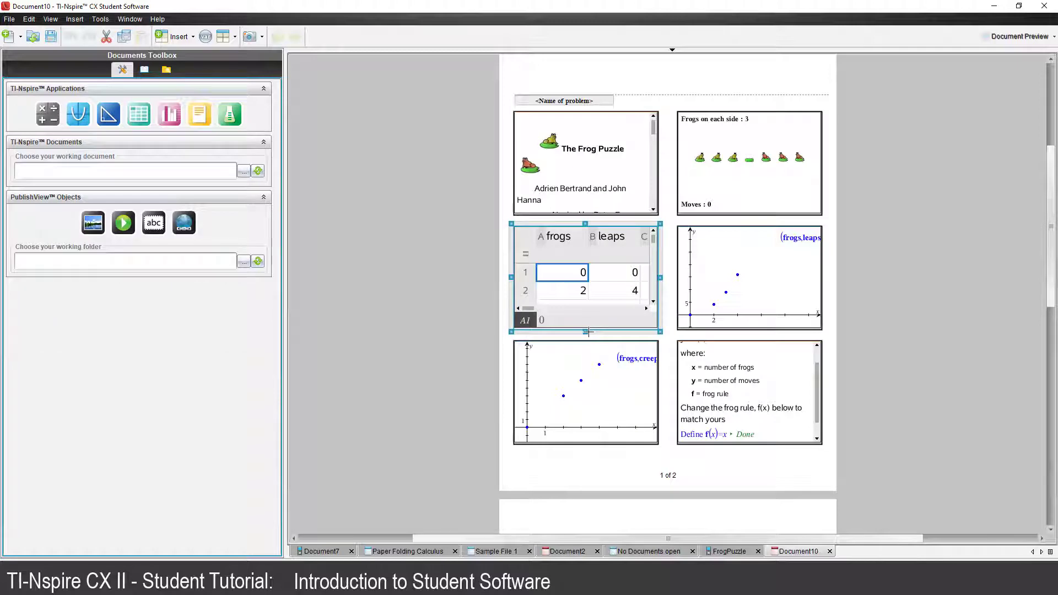
{"action": "left_click_drag", "start_coordinate": [586, 331], "coordinate": [599, 441]}
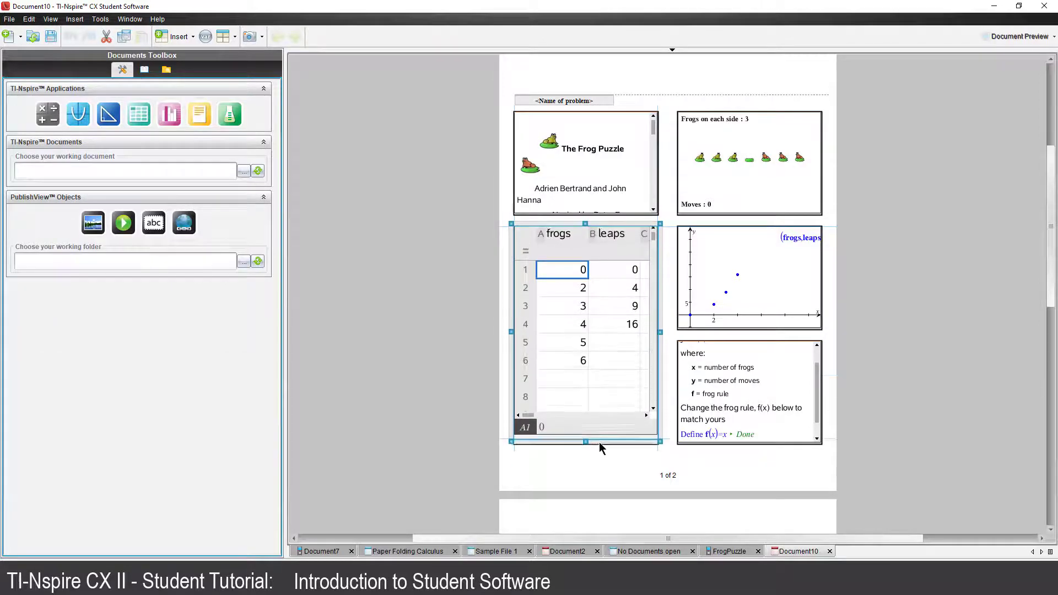
Move the frogs across the lily pads until the puzzle is solved in 15 moves
{"action": "left_click", "coordinate": [782, 259]}
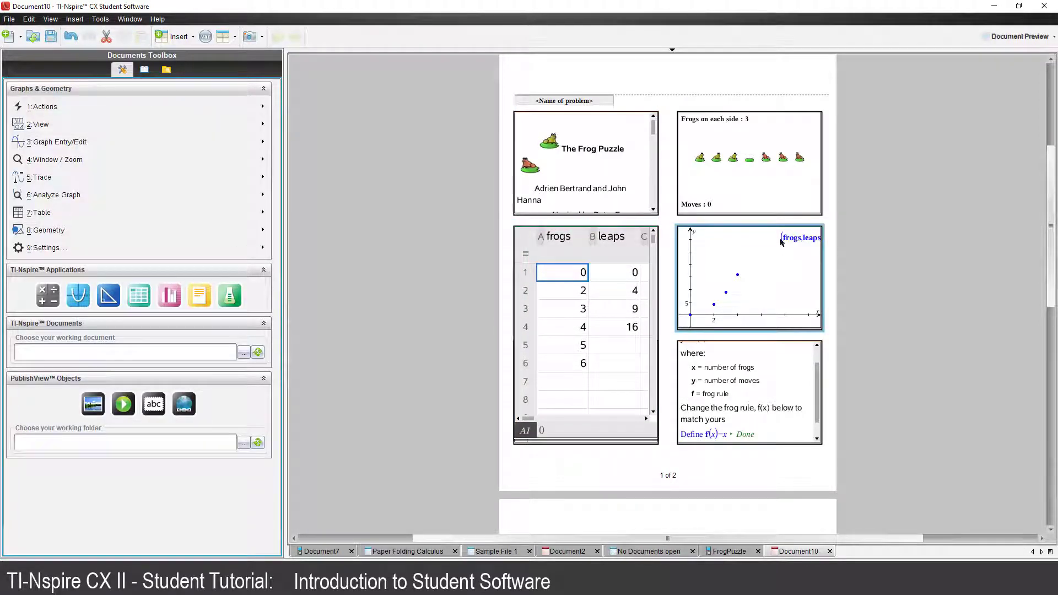
{"action": "left_click", "coordinate": [765, 159]}
{"action": "left_click", "coordinate": [734, 160]}
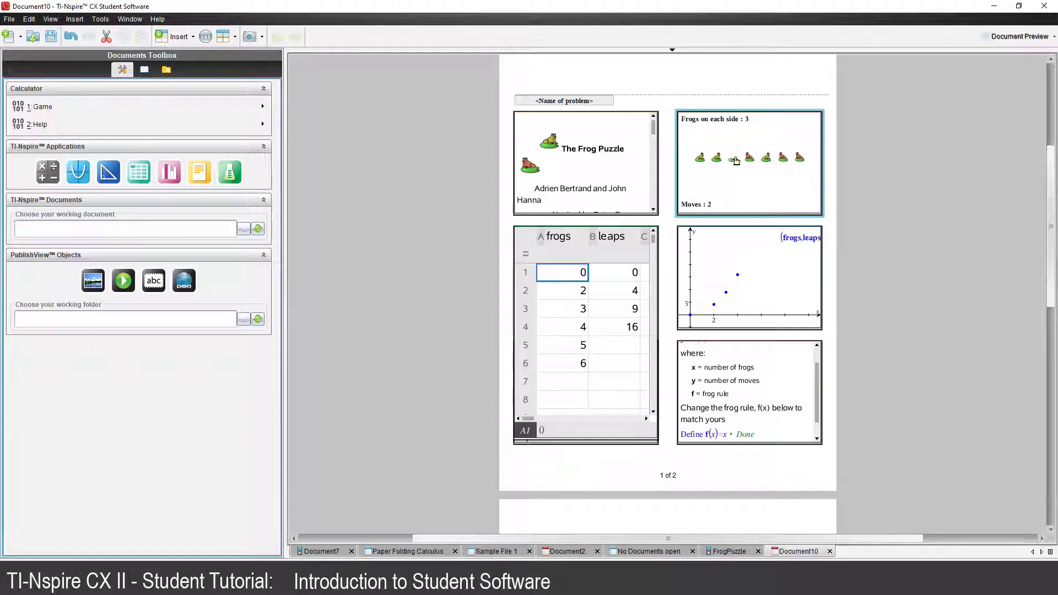
{"action": "left_click", "coordinate": [749, 159]}
{"action": "left_click", "coordinate": [782, 160]}
{"action": "left_click", "coordinate": [799, 160]}
{"action": "left_click", "coordinate": [732, 160]}
{"action": "left_click", "coordinate": [700, 160]}
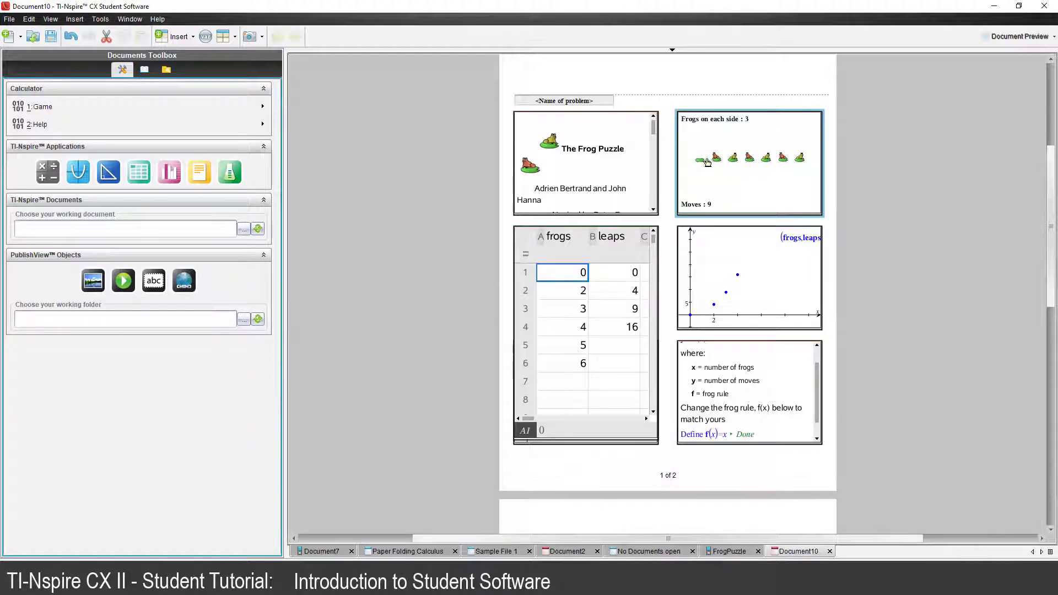
{"action": "left_click", "coordinate": [749, 159]}
{"action": "left_click", "coordinate": [782, 159]}
{"action": "left_click", "coordinate": [732, 159]}
{"action": "left_click", "coordinate": [749, 159]}
Fill row 5 with 25 leaps, 10 creeps and 35 moves for five frogs
{"action": "left_click", "coordinate": [608, 352]}
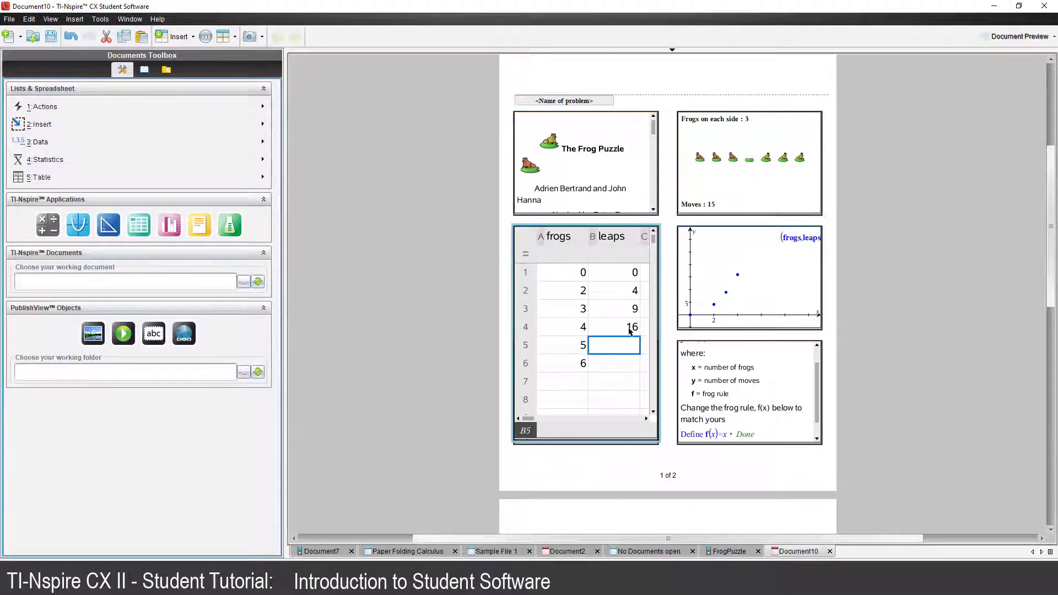
{"action": "type", "text": "25"}
{"action": "key", "text": "Return"}
{"action": "key", "text": "Up"}
{"action": "key", "text": "Right"}
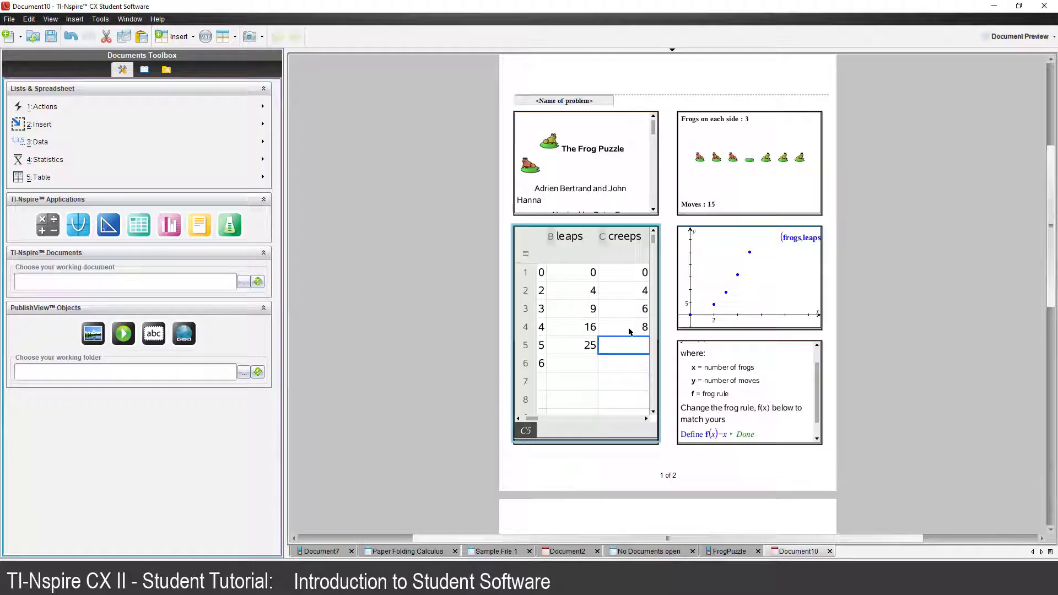
{"action": "type", "text": "10"}
{"action": "key", "text": "Return"}
{"action": "key", "text": "Right"}
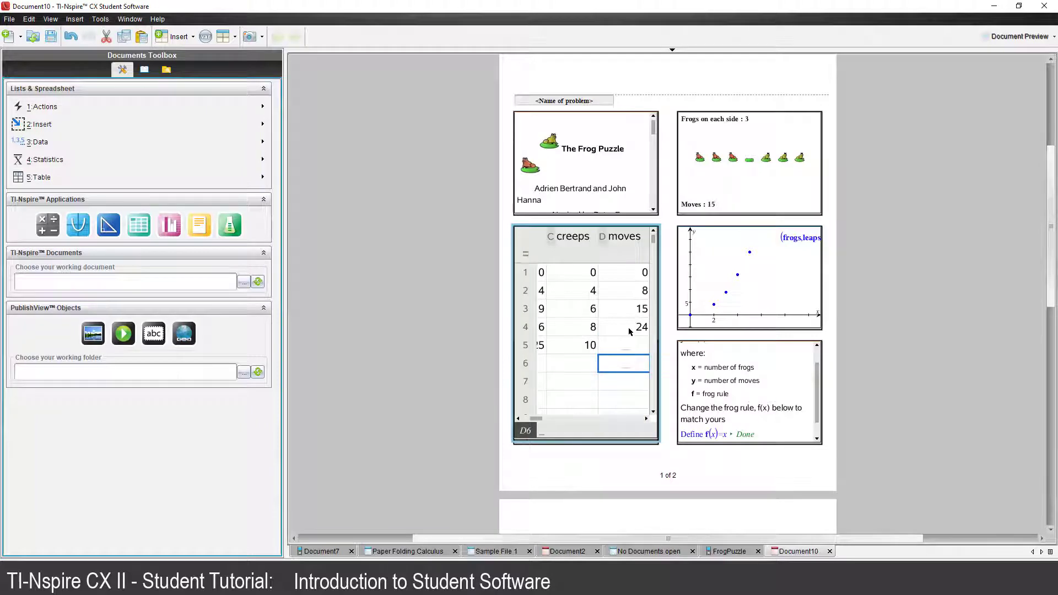
{"action": "key", "text": "Up"}
{"action": "type", "text": "35"}
{"action": "key", "text": "Return"}
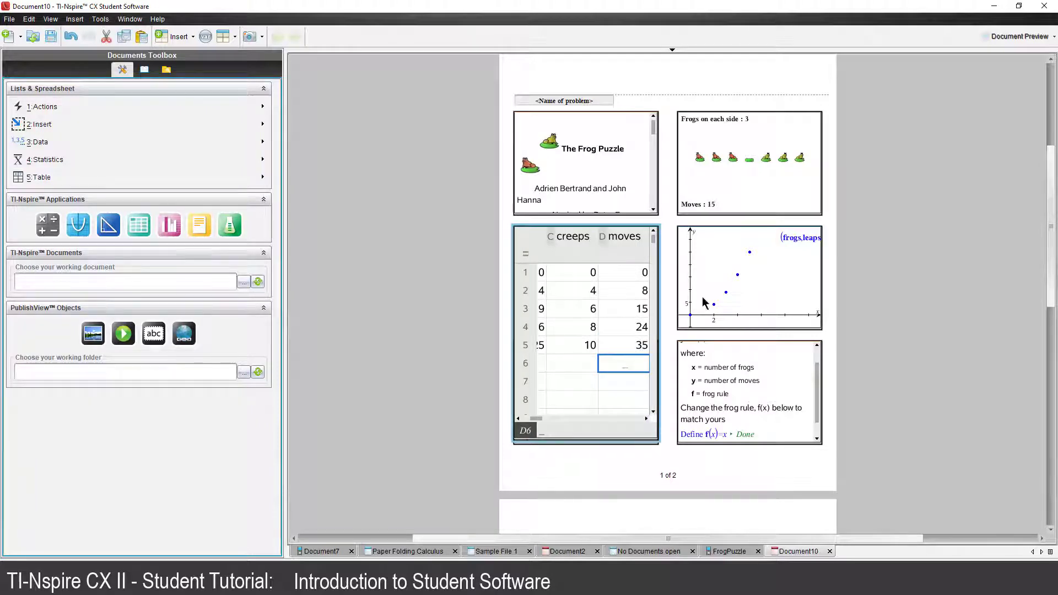
Plot f1(x)=x^2 on the graph over the data points
{"action": "left_click", "coordinate": [739, 280]}
{"action": "type", "text": "x)=x"}
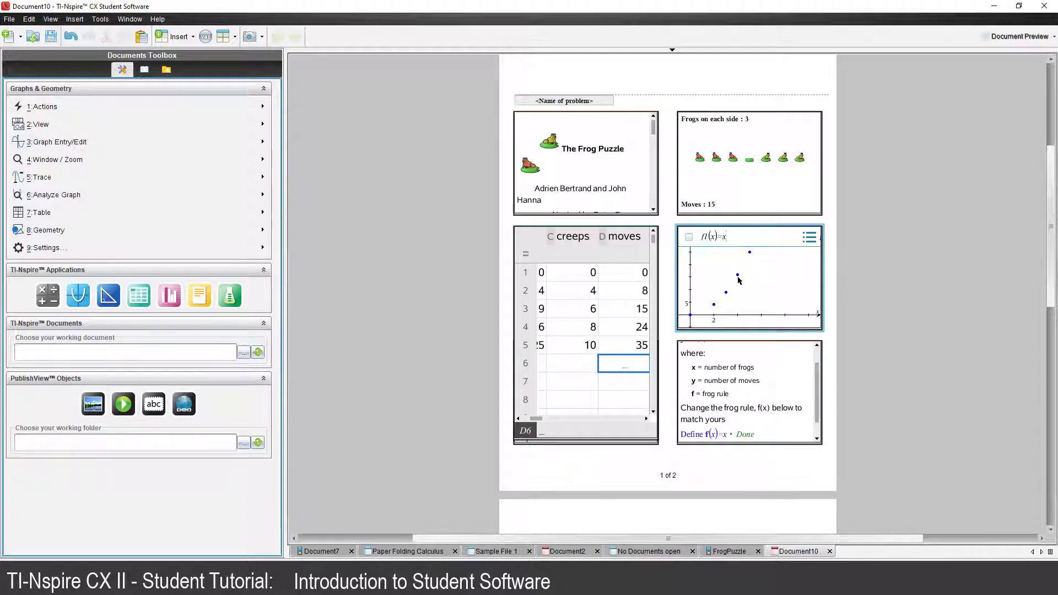
{"action": "type", "text": "^2"}
{"action": "key", "text": "Return"}
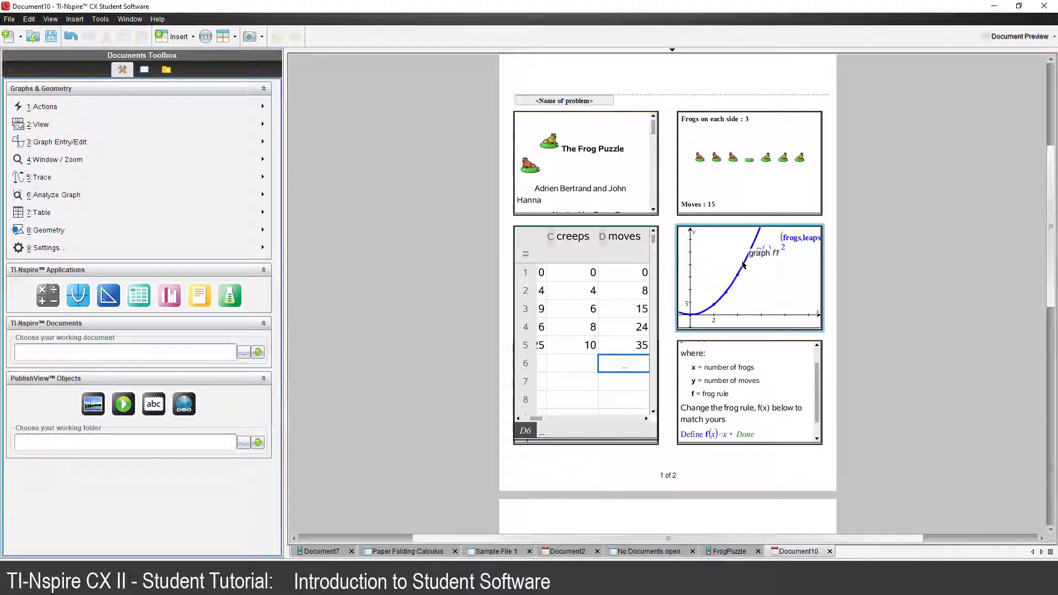
Save the PublishView document as Frogs, replacing the name Document10
{"action": "left_click", "coordinate": [9, 19]}
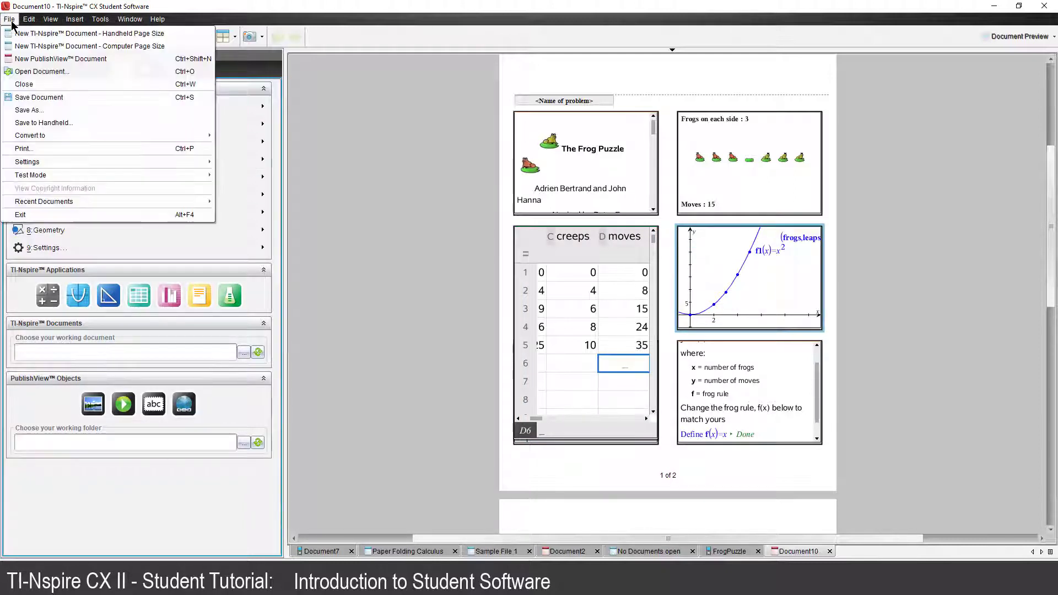
{"action": "left_click", "coordinate": [26, 110]}
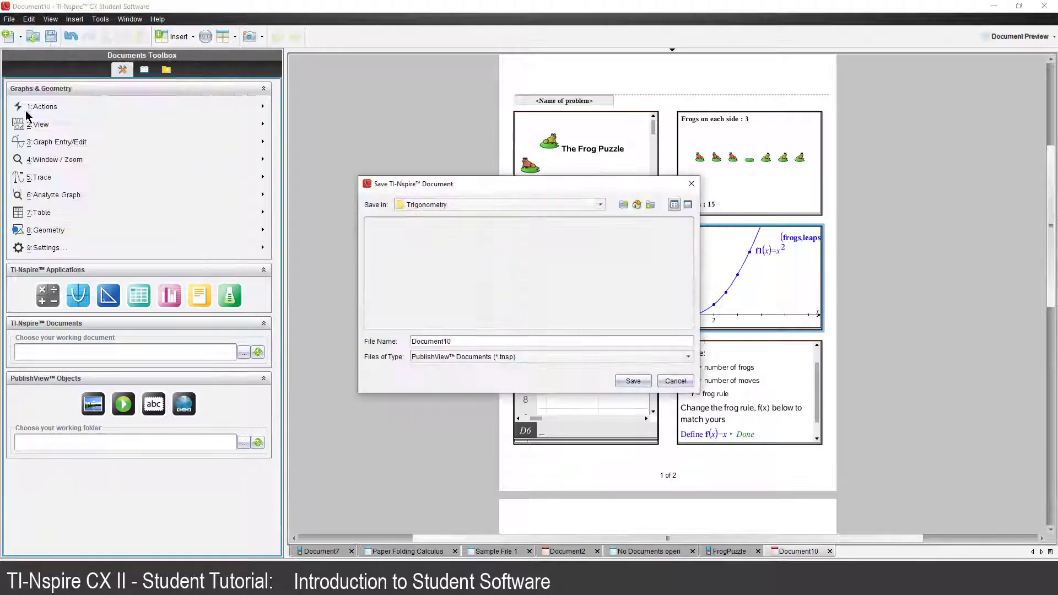
{"action": "left_click", "coordinate": [639, 344]}
{"action": "double_click", "coordinate": [413, 342]}
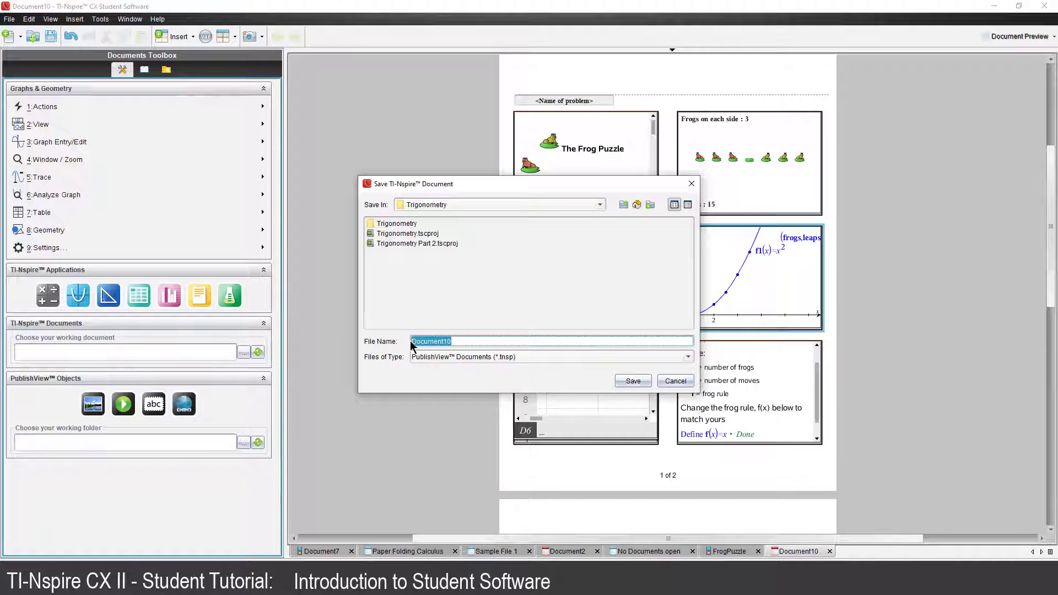
{"action": "type", "text": "rogs"}
{"action": "key", "text": "Return"}
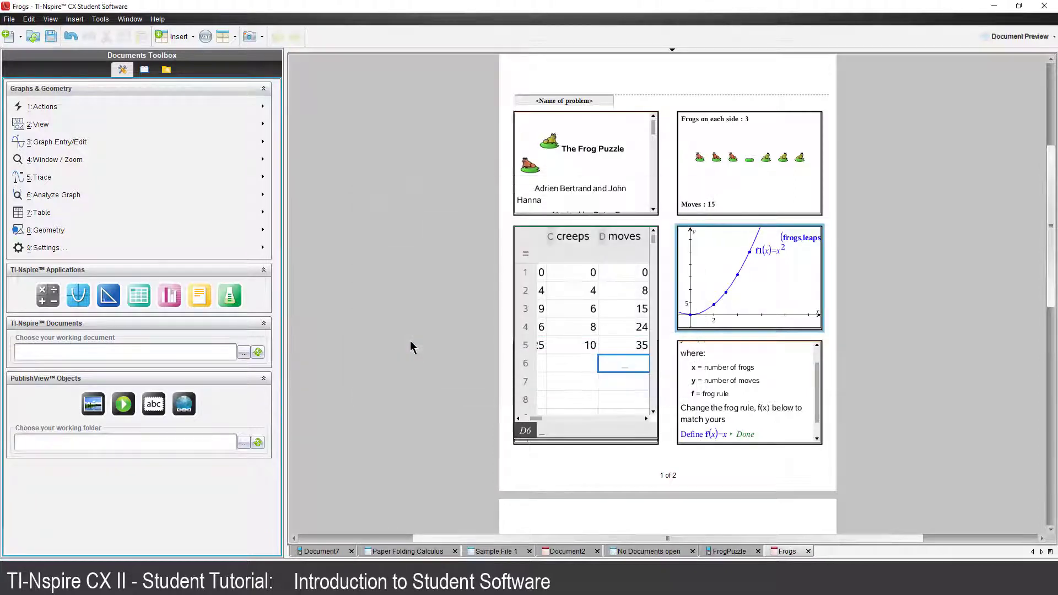
Print the Frogs document to a PDF named Frogs.pdf
{"action": "left_click", "coordinate": [9, 19]}
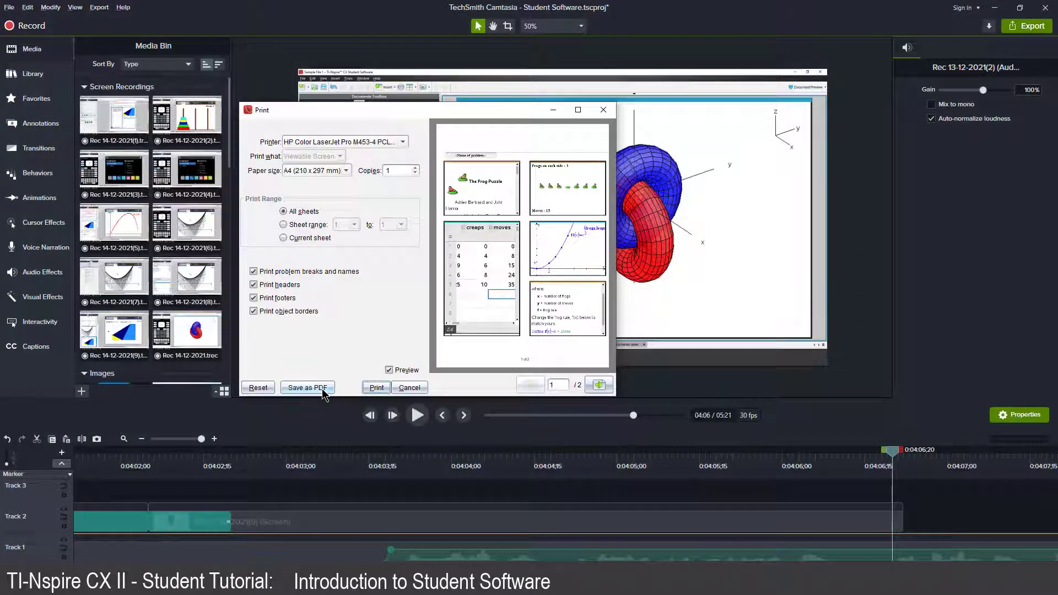
{"action": "left_click", "coordinate": [322, 389]}
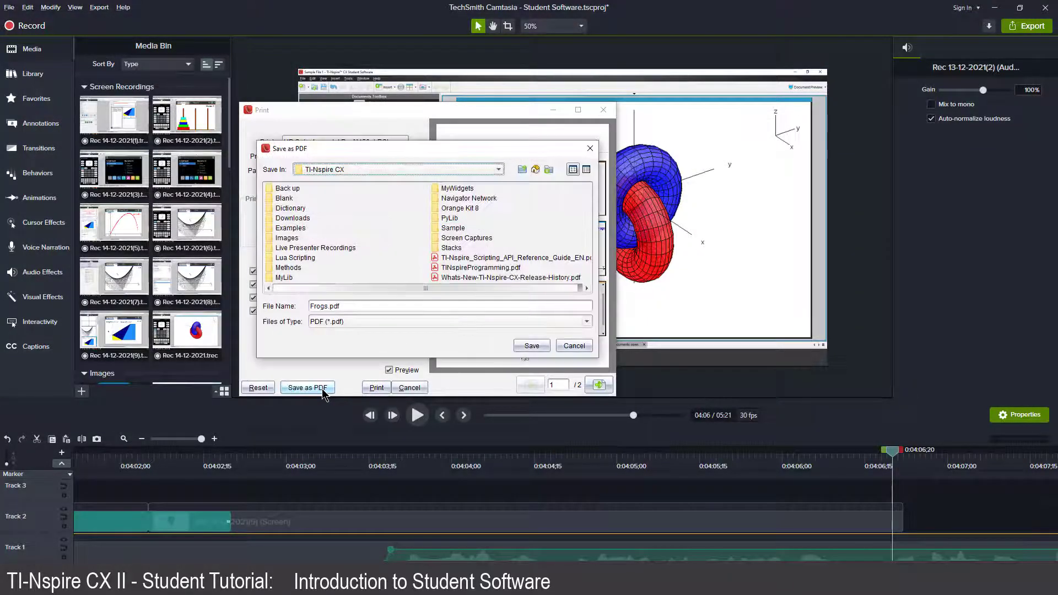
{"action": "left_click", "coordinate": [525, 347]}
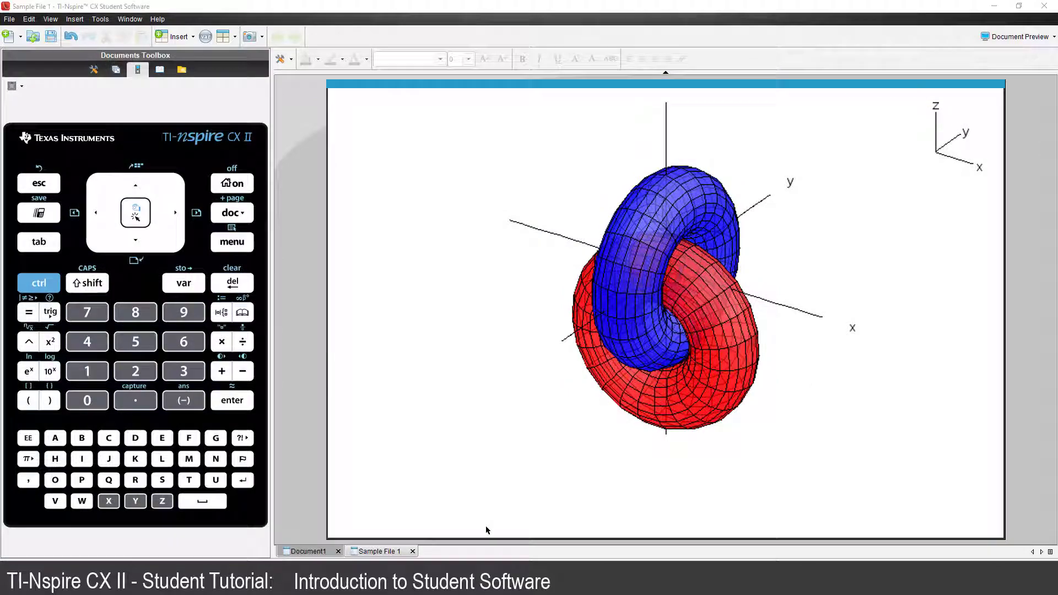
Turn on auto-rotation for the 3D interlocking tori graph with the A key
{"action": "left_click", "coordinate": [485, 530]}
{"action": "key", "text": "a"}
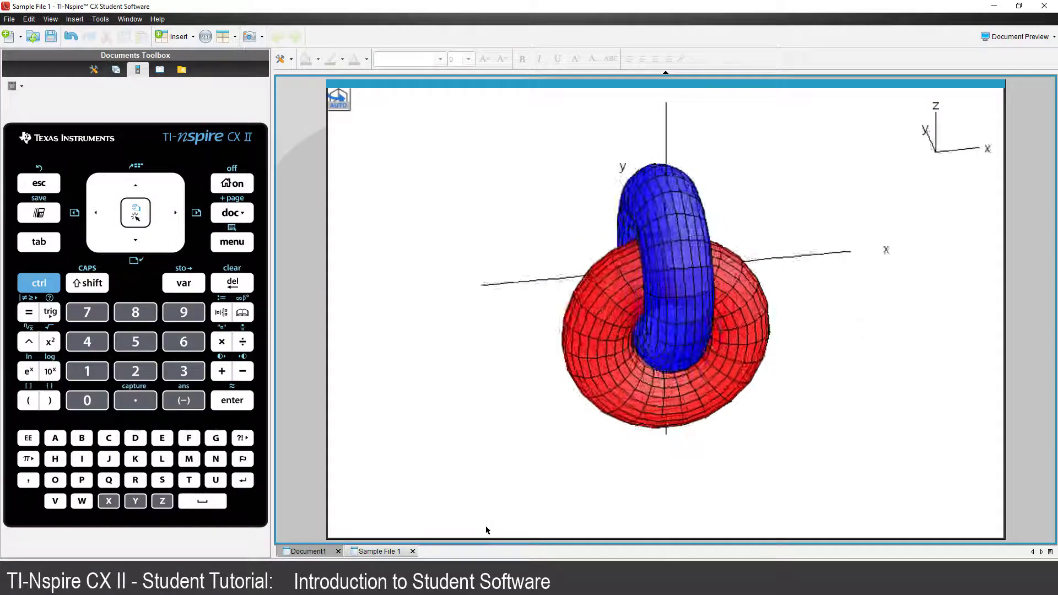